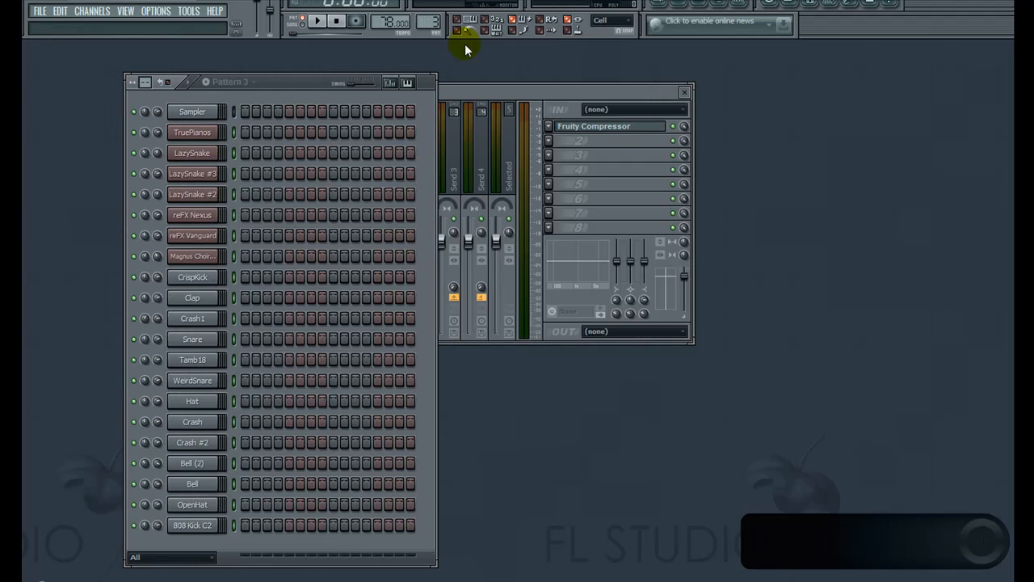
# Step: Copy the notes of all channels from Pattern 1 and paste them into the empty Pattern 3
pyautogui.moveTo(428, 21); pyautogui.dragTo(407, 85)
pyautogui.moveTo(427, 21); pyautogui.dragTo(431, 12)
pyautogui.doubleClick(237, 121)
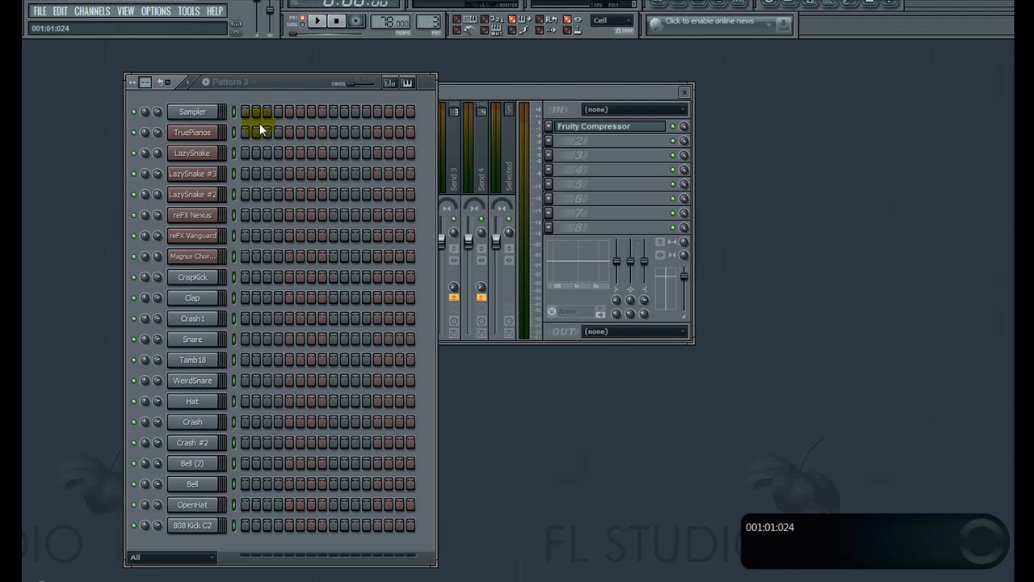
pyautogui.hotkey('ctrl', 'v')
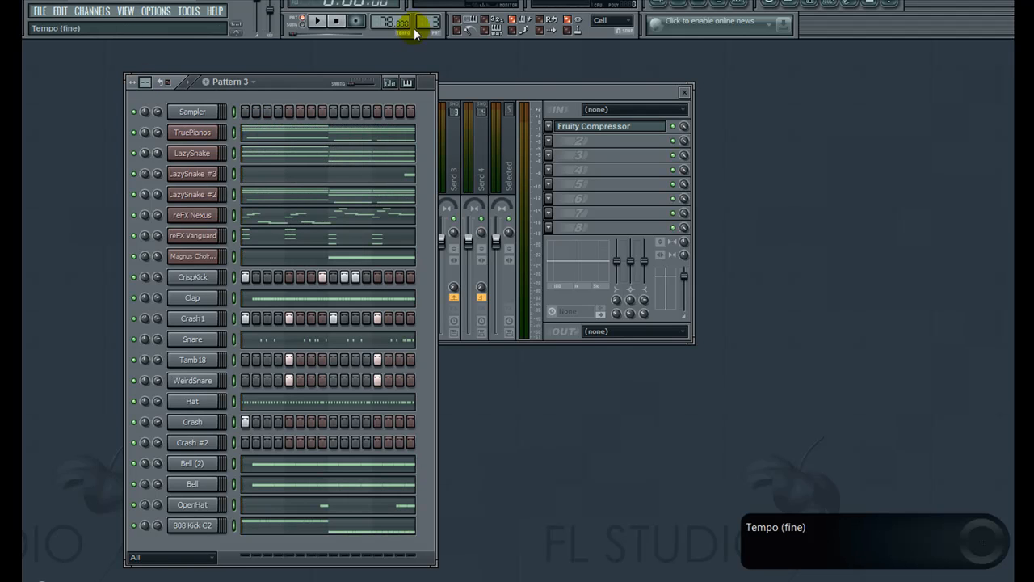
# Step: Revisit Pattern 1 with all its channels selected, return to Pattern 3 and extend its step grid to 64 steps
pyautogui.moveTo(430, 25); pyautogui.dragTo(422, 57)
pyautogui.doubleClick(231, 121)
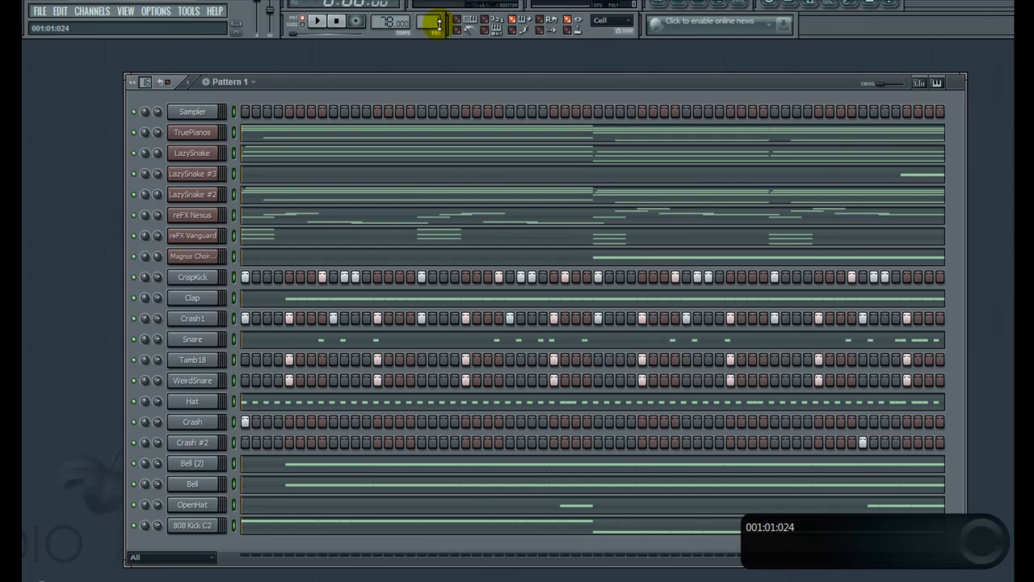
pyautogui.moveTo(441, 25); pyautogui.dragTo(441, 13)
pyautogui.doubleClick(235, 127)
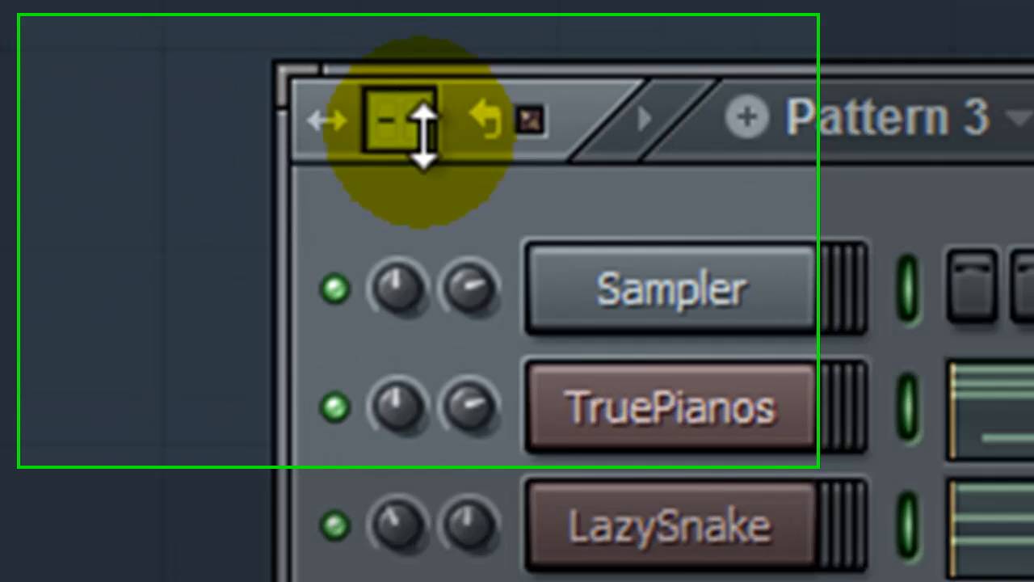
pyautogui.moveTo(423, 135); pyautogui.dragTo(424, 64)
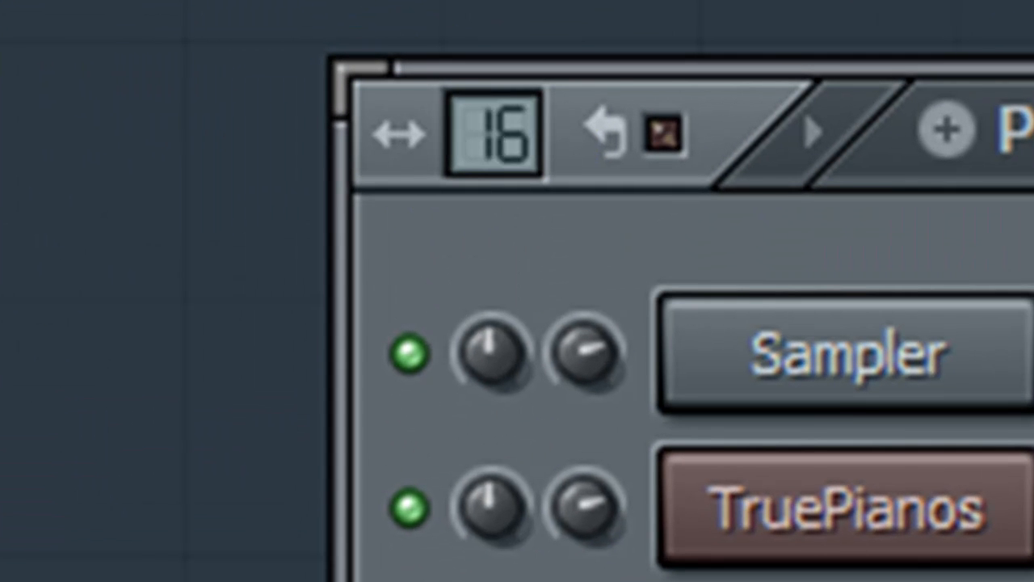
pyautogui.hotkey('alt', 'z')
pyautogui.hotkey('alt', 'u')
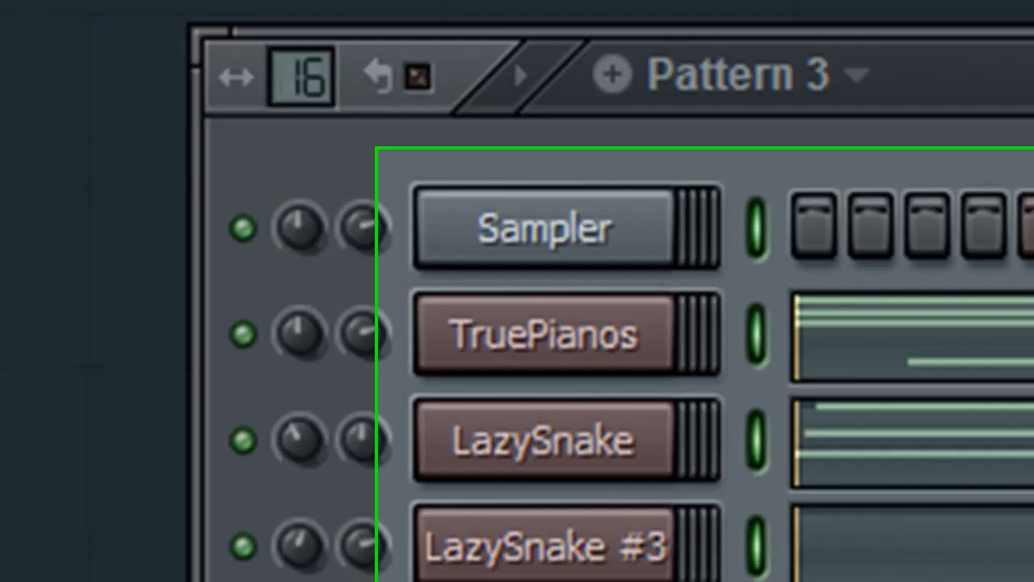
# Step: Cut the notes of the 808 Kick C2, Hat and Crash1 channels from Pattern 3
pyautogui.click(96, 533)
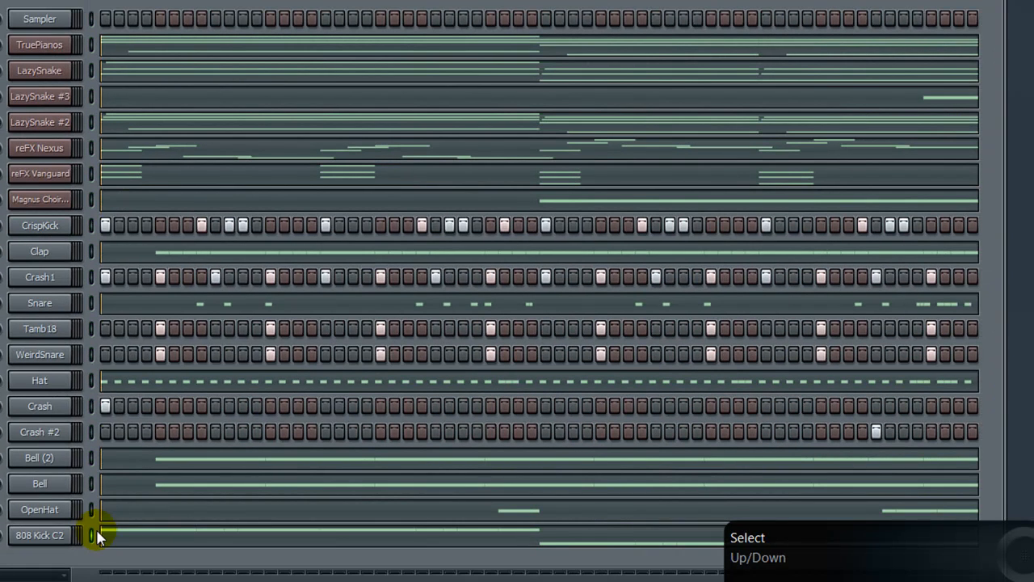
pyautogui.hotkey('ctrl', 'x')
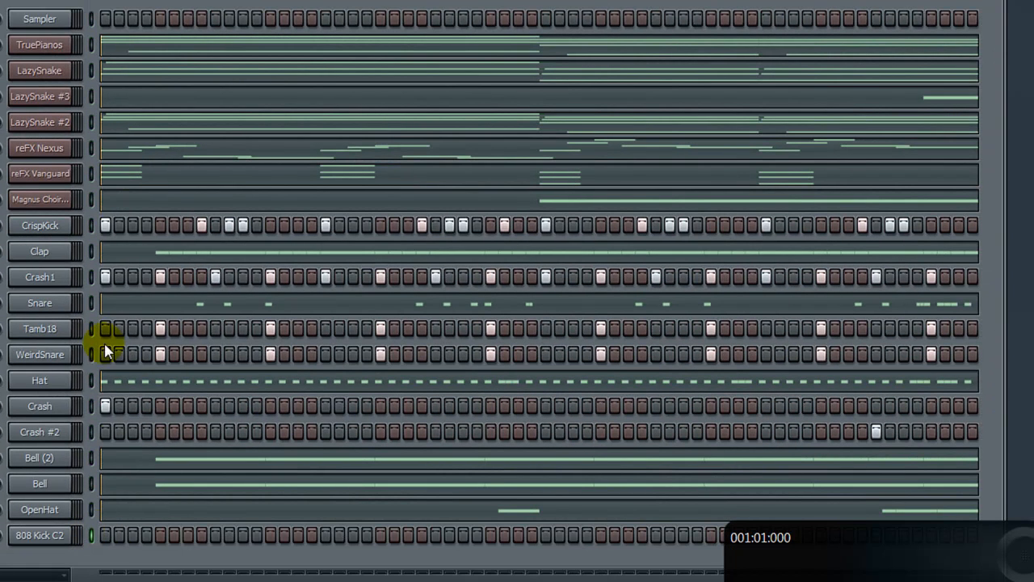
pyautogui.click(95, 380)
pyautogui.hotkey('ctrl', 'x')
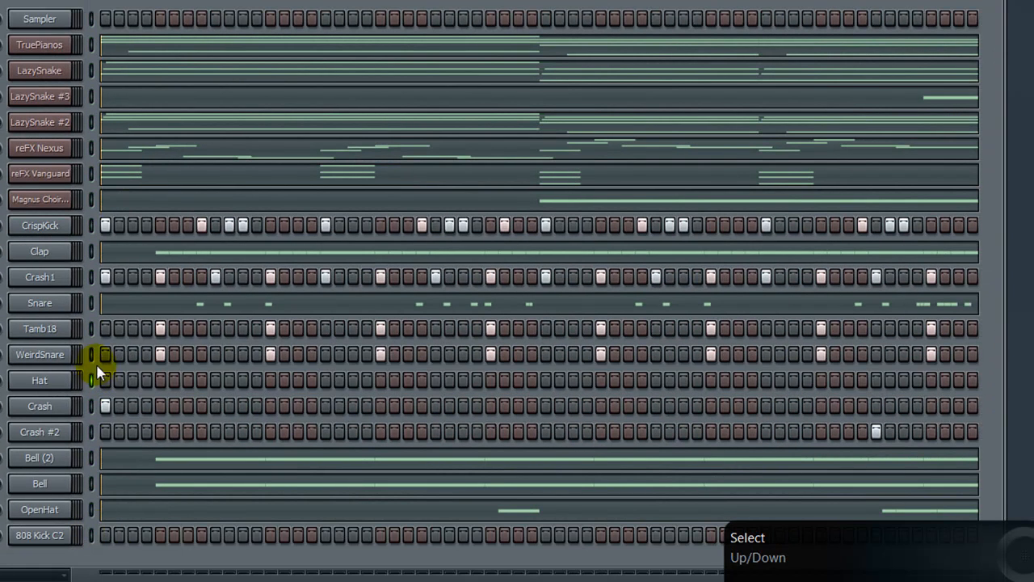
pyautogui.click(96, 277)
pyautogui.hotkey('ctrl', 'x')
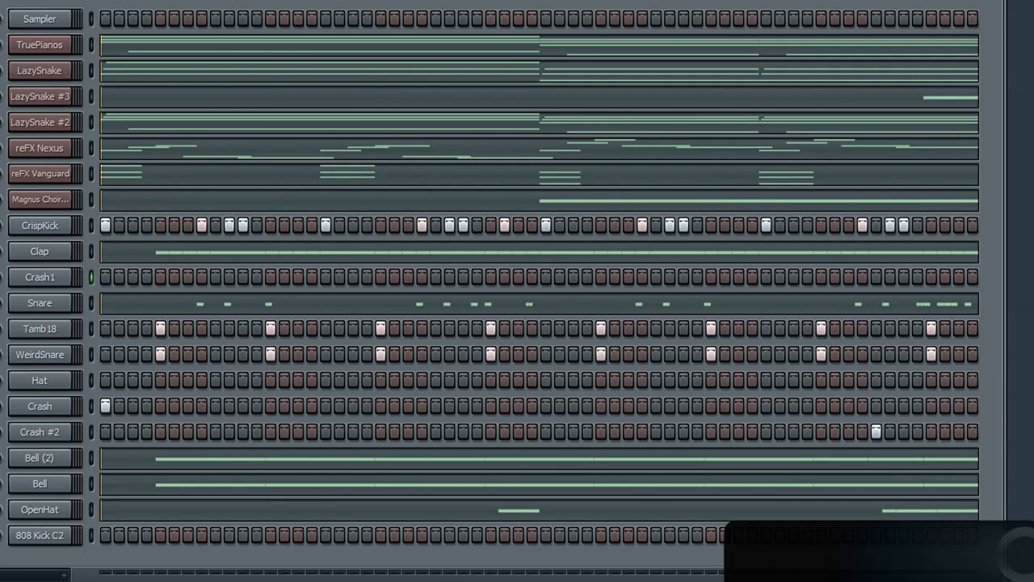
# Step: Add a BooBass channel to the channel rack and close its plugin window
pyautogui.click(139, 113)
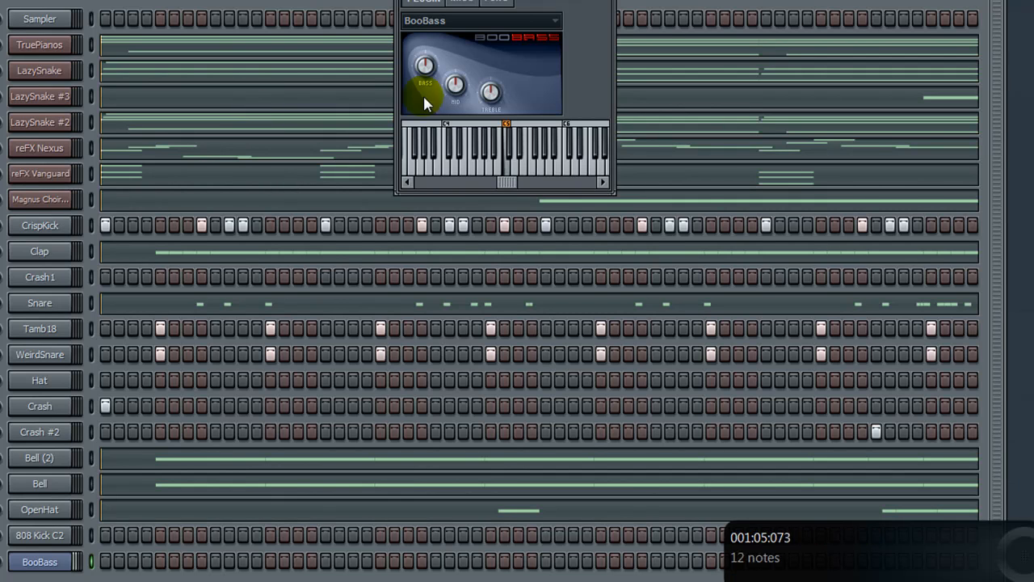
pyautogui.click(605, 0)
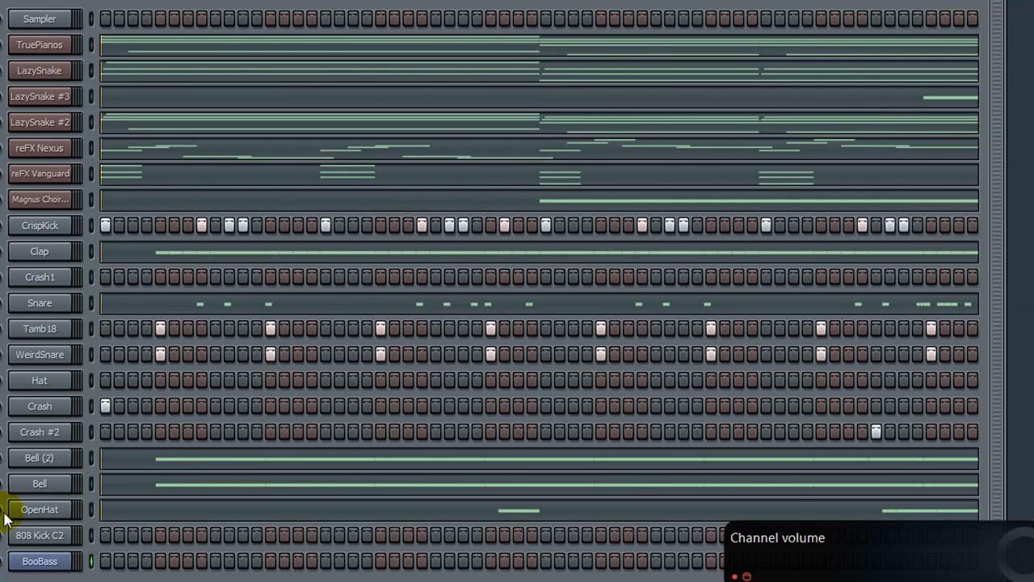
# Step: Record a bass line into the BooBass channel while the pattern plays, and stop playback
pyautogui.click(558, 0)
pyautogui.click(558, 80)
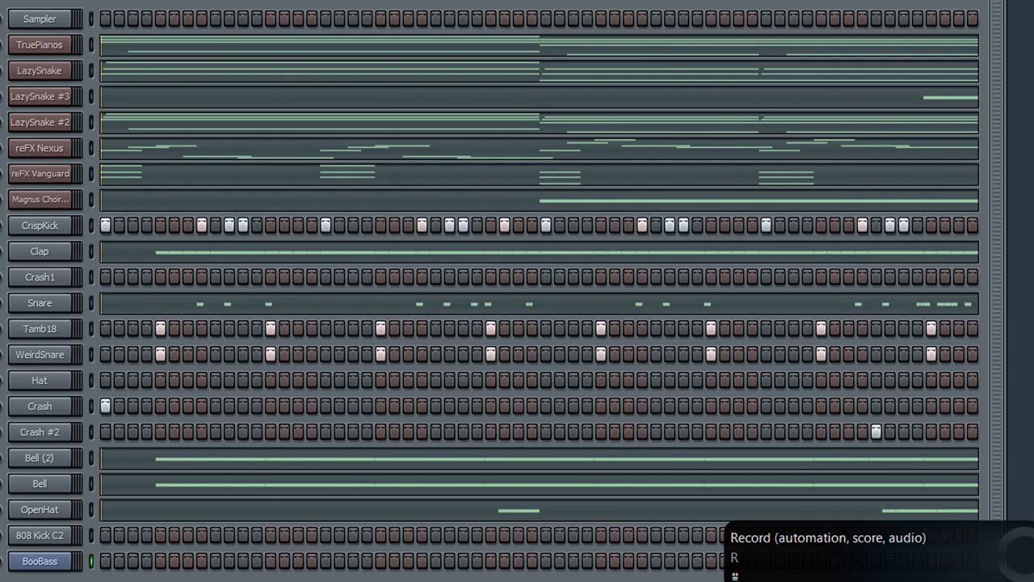
pyautogui.click(417, 0)
pyautogui.click(443, 384)
pyautogui.press('space')
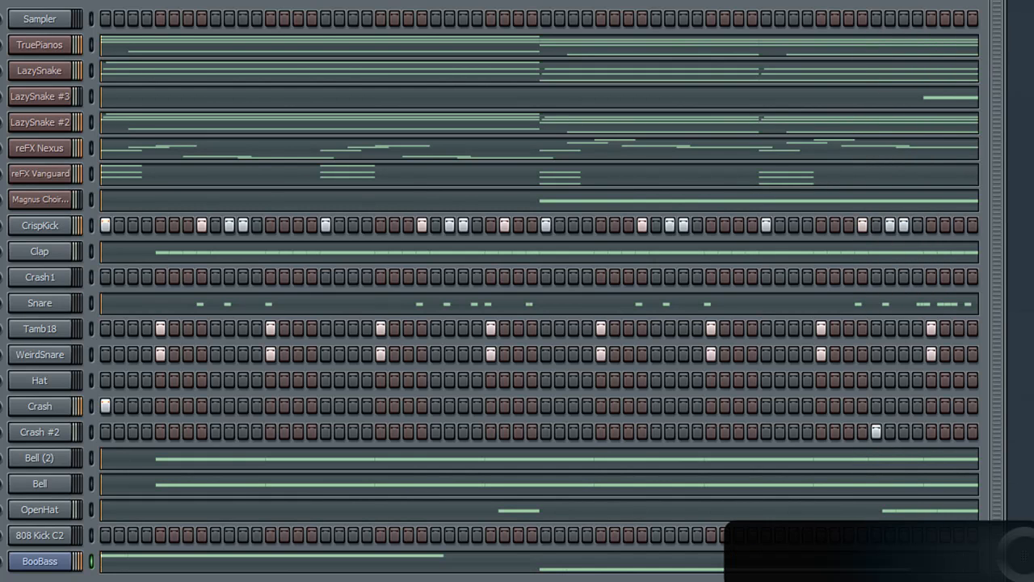
pyautogui.press('space')
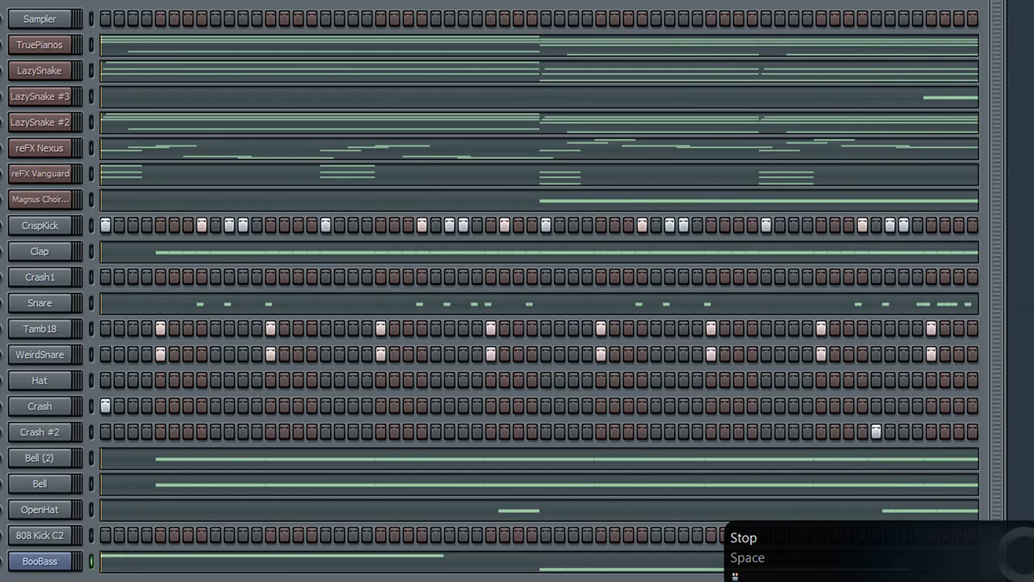
# Step: Cut the notes of the reFX Vanguard channel and play the pattern
pyautogui.hotkey('ctrl', 'x')
pyautogui.press('space')
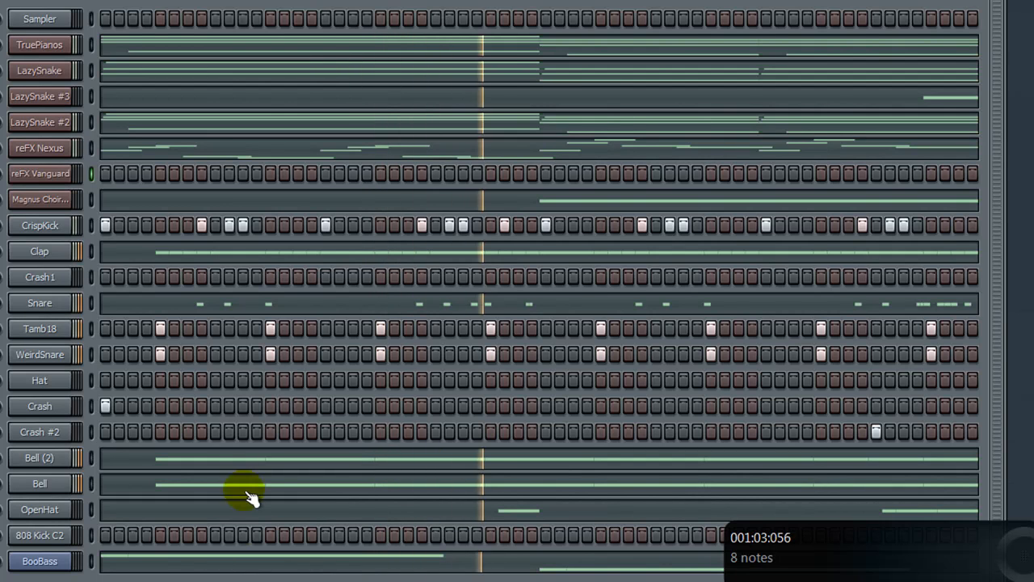
# Step: In the BooBass piano roll, set the snap to 1/2 step, shorten the note ends and extend the long E4 note to 001:08
pyautogui.click(242, 555)
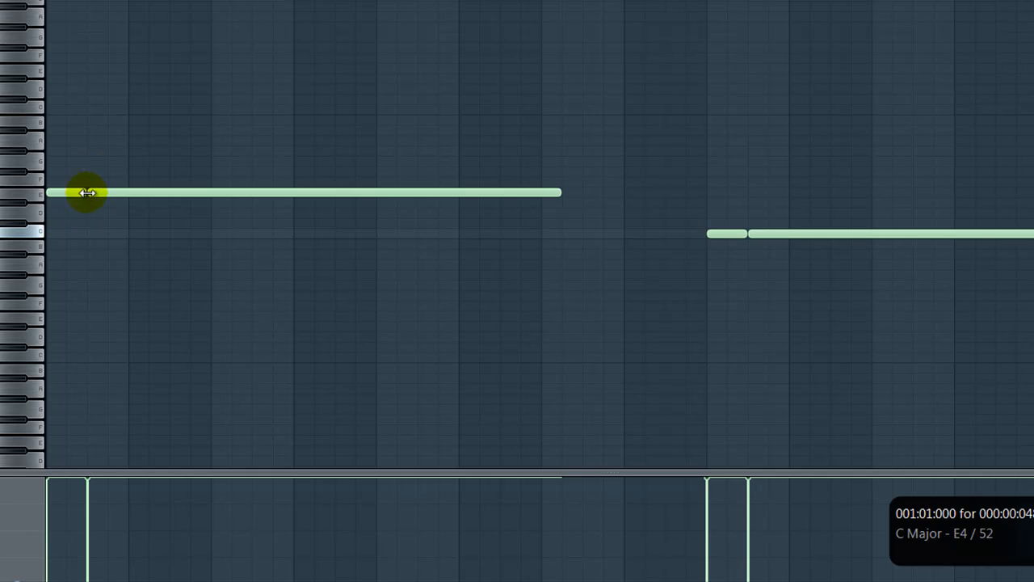
pyautogui.press('space')
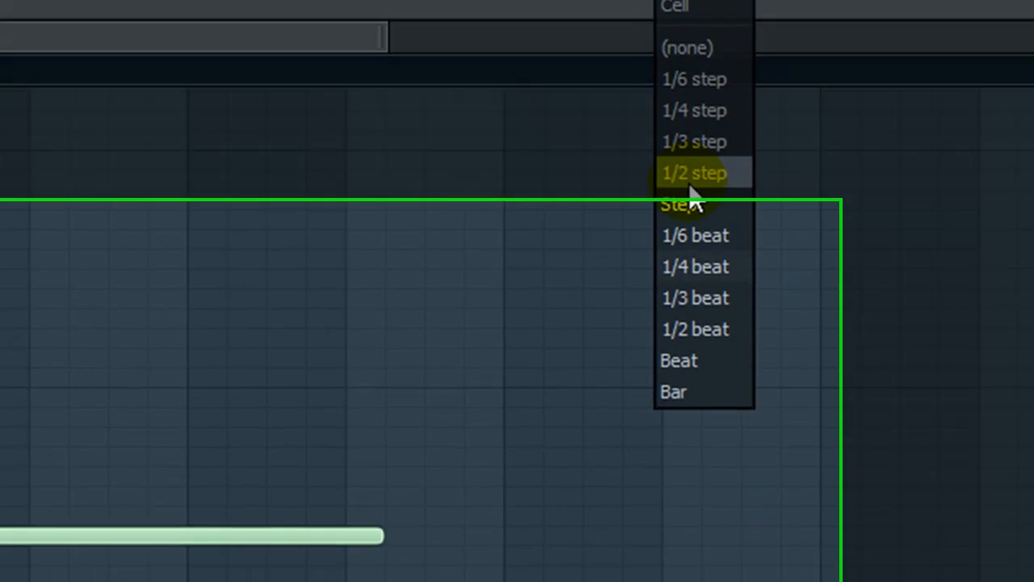
pyautogui.click(676, 178)
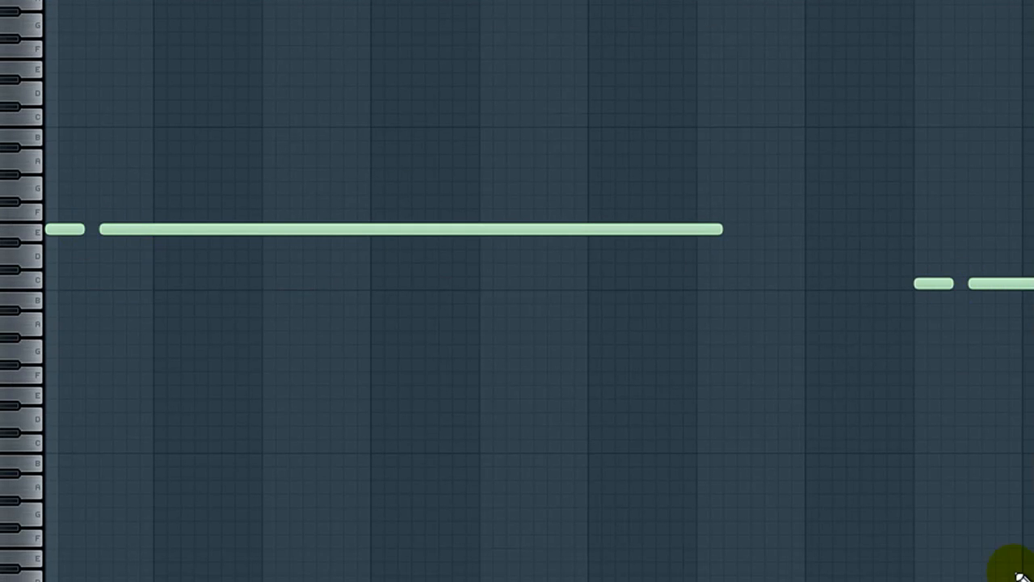
pyautogui.moveTo(728, 231); pyautogui.dragTo(765, 232)
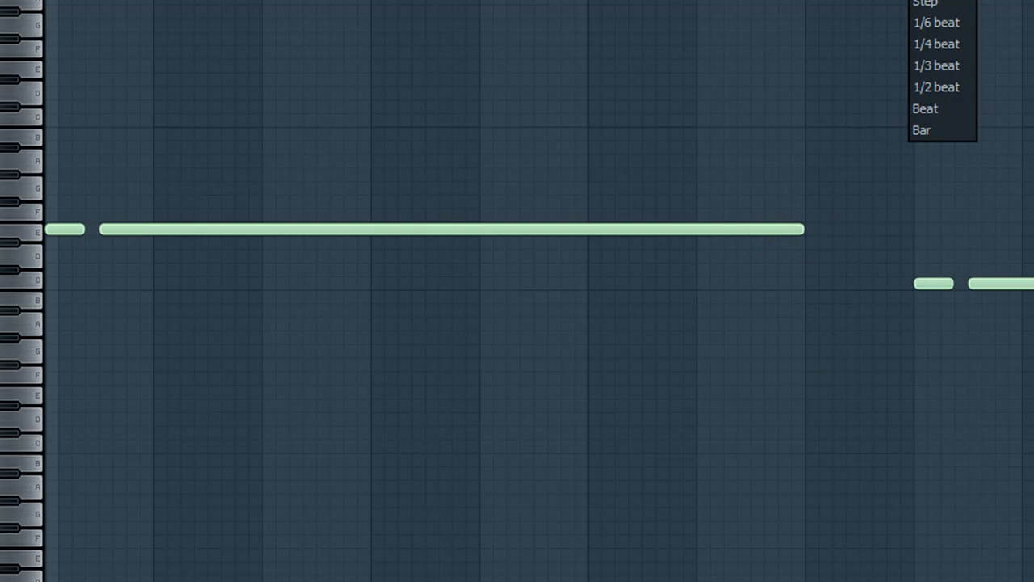
# Step: Add short consecutive E4, F#4 and G4 notes to the bass line, starting at 001:08 and each about 24 ticks long
pyautogui.click(831, 230)
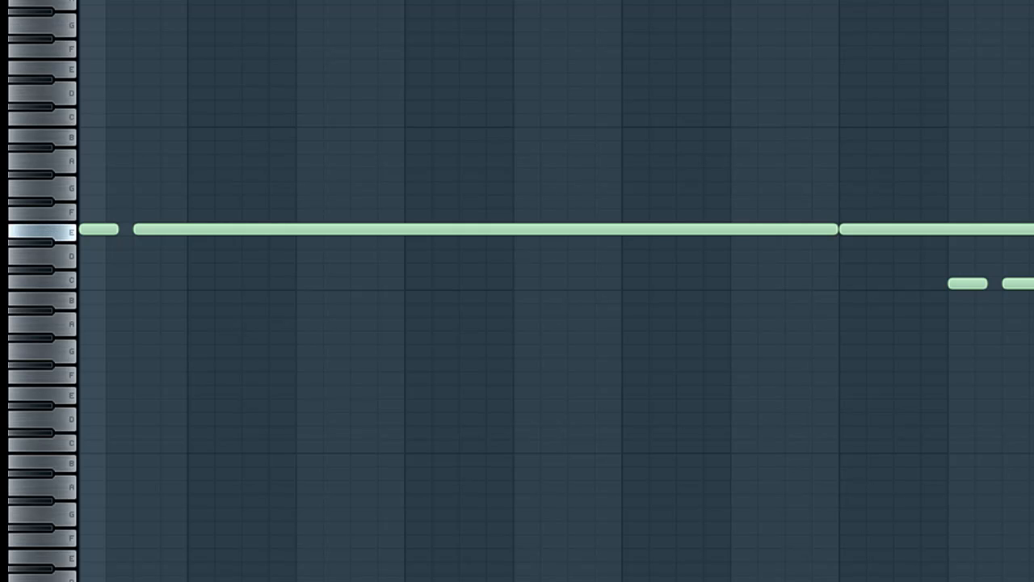
pyautogui.moveTo(981, 294); pyautogui.dragTo(509, 252)
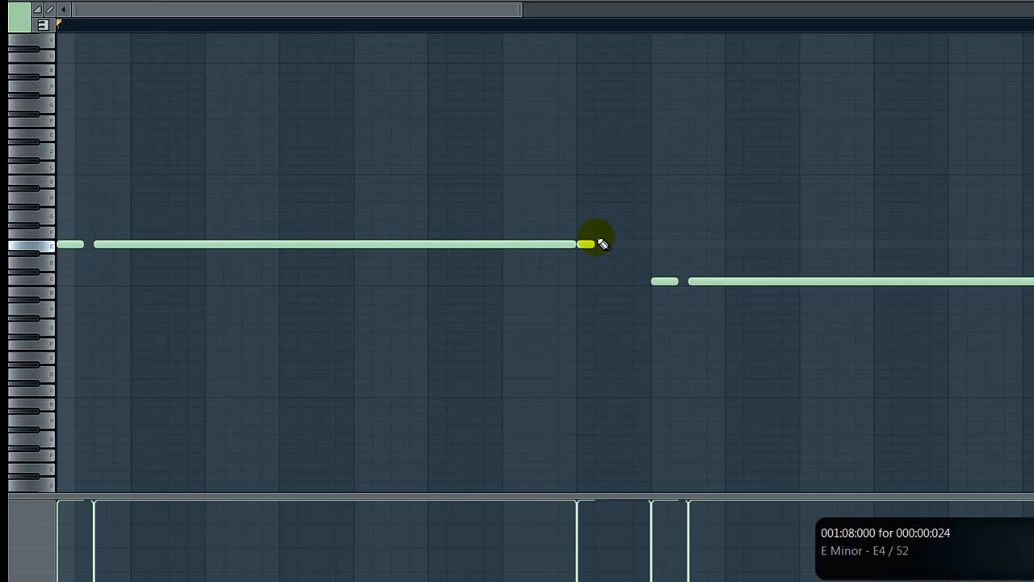
pyautogui.moveTo(603, 233); pyautogui.dragTo(602, 224)
pyautogui.click(614, 216)
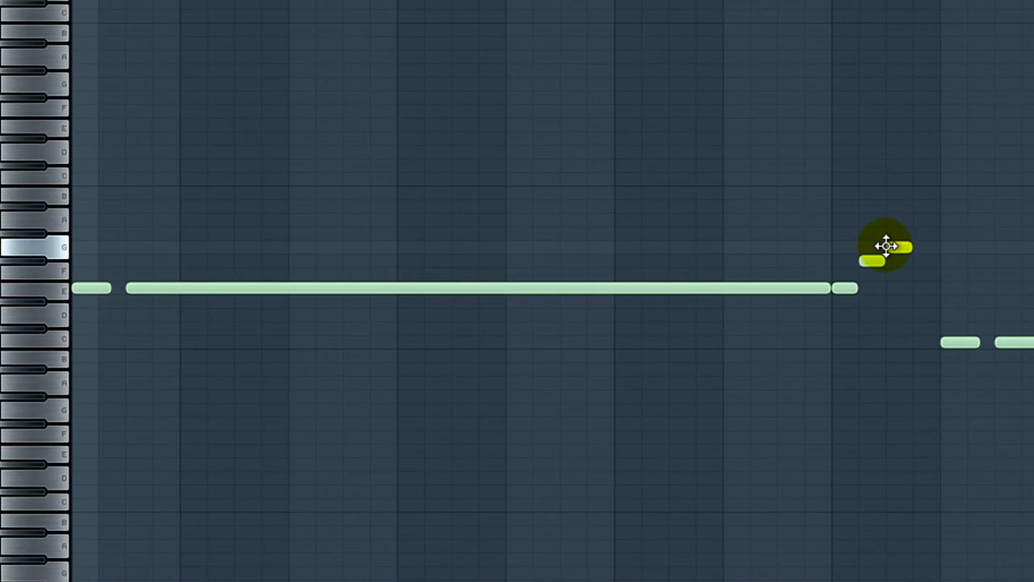
# Step: Shorten the long E4 note by one beat and start the short E4, F#4, G4 run directly behind it
pyautogui.moveTo(828, 288); pyautogui.dragTo(752, 288)
pyautogui.click(762, 261)
pyautogui.click(788, 250)
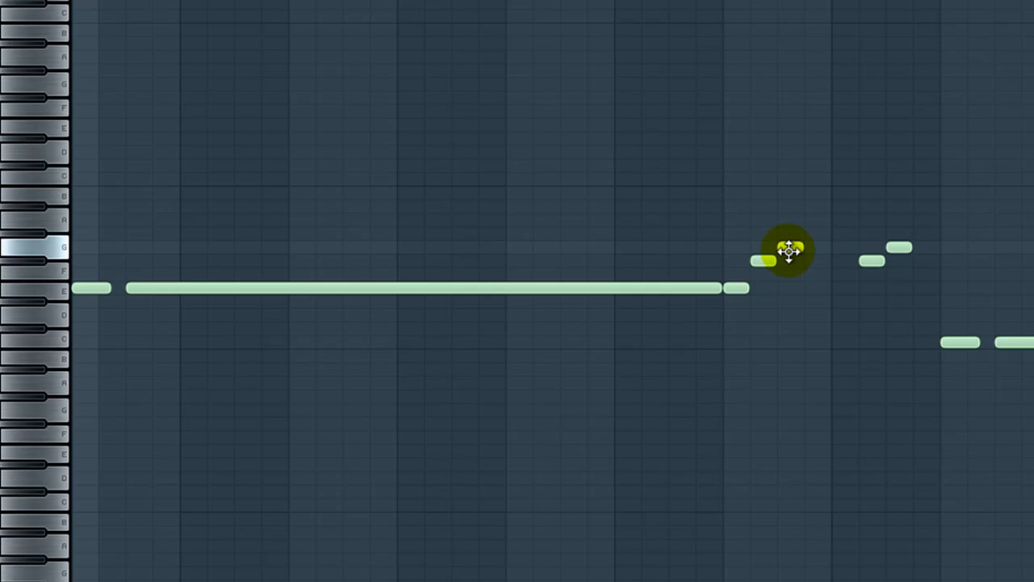
# Step: Continue the bass run up through A4 to B4 and back down through A4, G4 and F4 to the C4 note
pyautogui.moveTo(818, 216); pyautogui.dragTo(818, 218)
pyautogui.click(837, 196)
pyautogui.moveTo(873, 257); pyautogui.dragTo(873, 215)
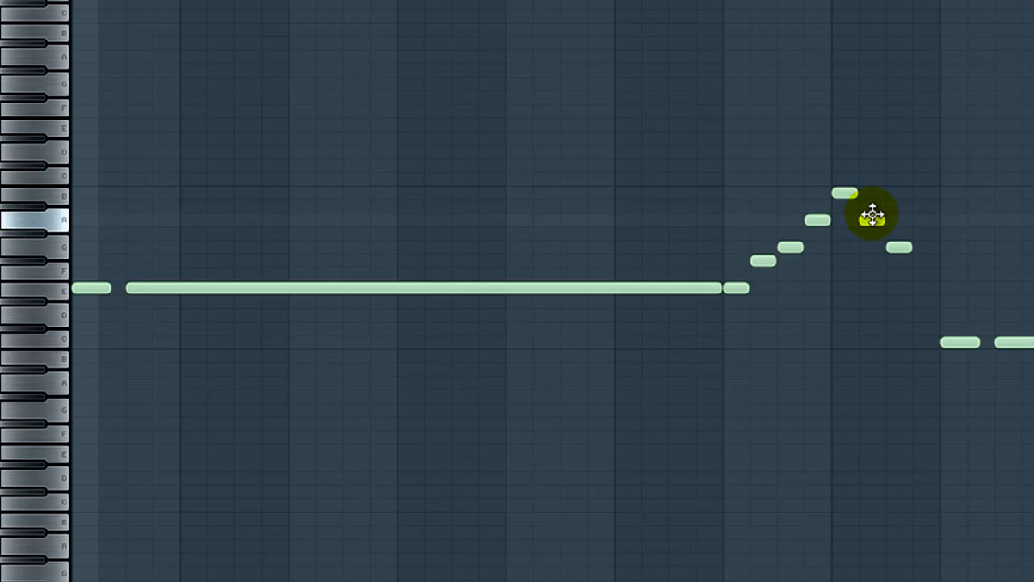
pyautogui.click(898, 245)
pyautogui.click(921, 274)
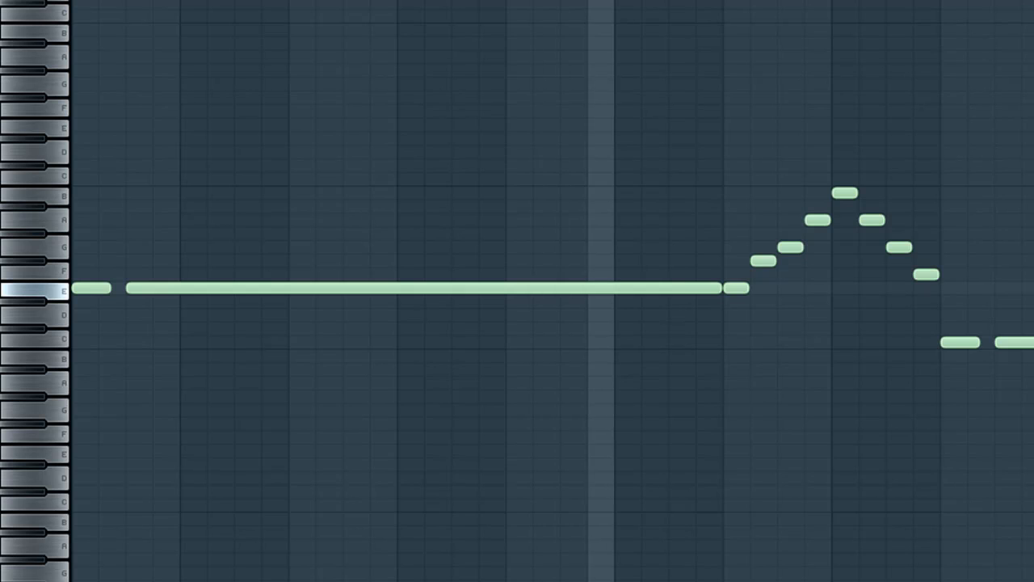
# Step: Solo the BooBass channel in the channel rack during playback
pyautogui.press('pagedown')
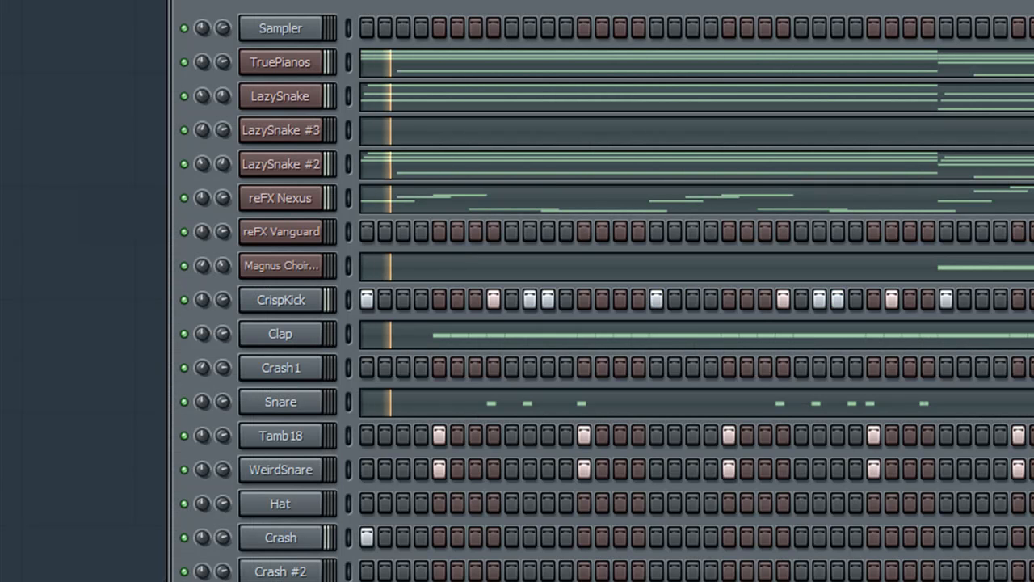
pyautogui.rightClick(220, 539)
pyautogui.click(232, 554)
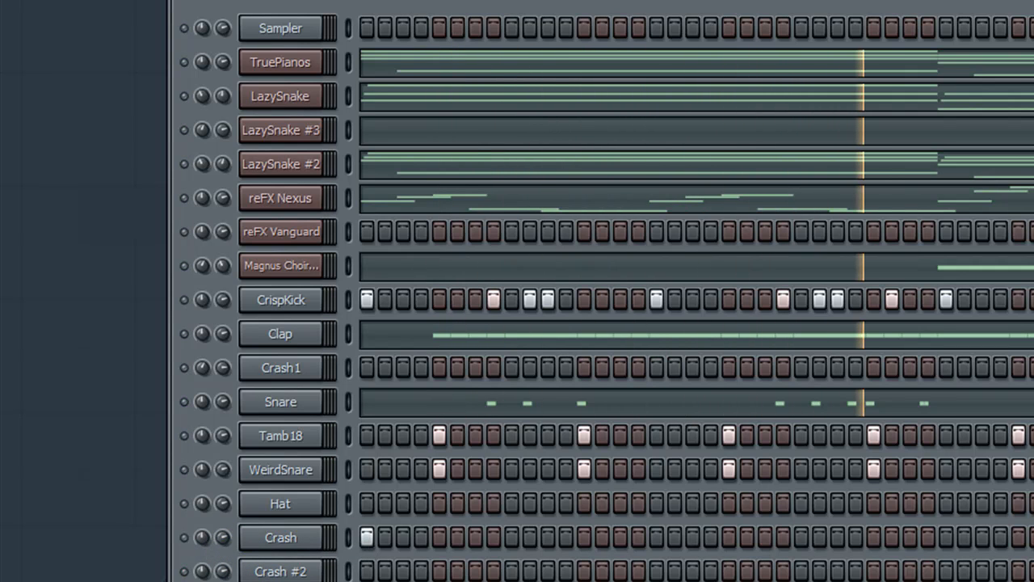
# Step: Raise the bass and mid and lower the treble of the BooBass plugin, and close its window
pyautogui.click(281, 579)
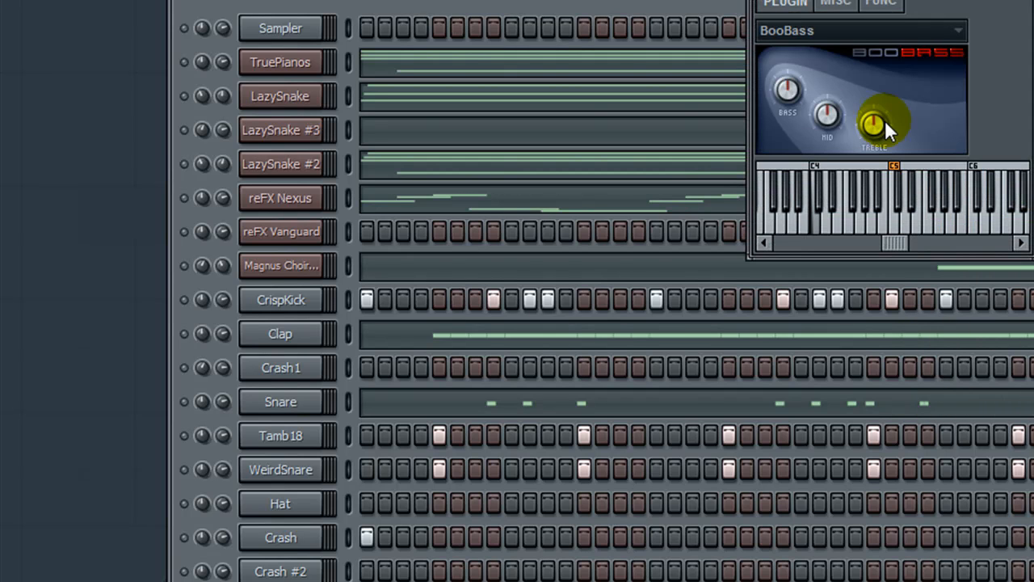
pyautogui.moveTo(788, 91); pyautogui.dragTo(789, 83)
pyautogui.moveTo(827, 115); pyautogui.dragTo(827, 107)
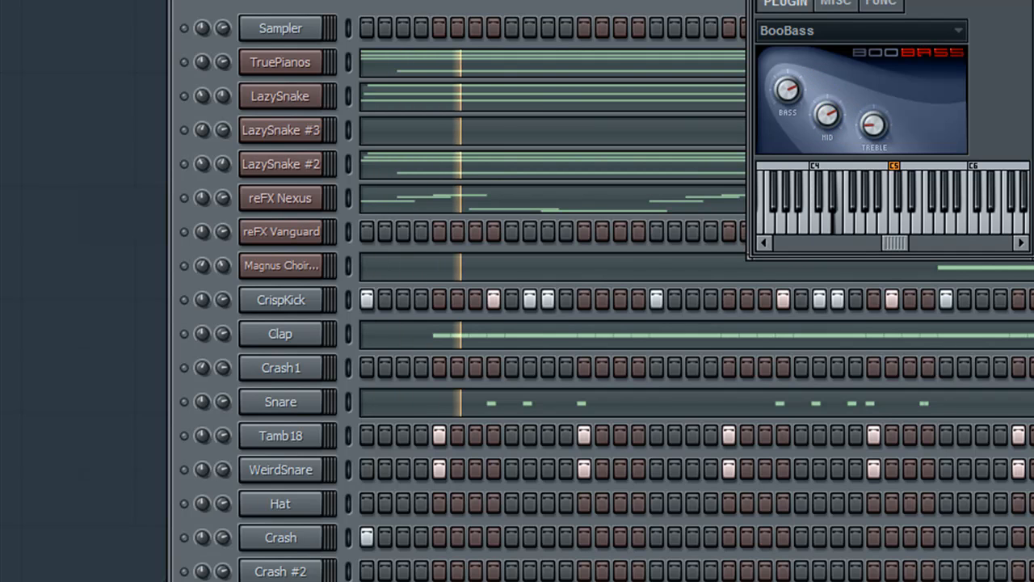
pyautogui.click(1022, 1)
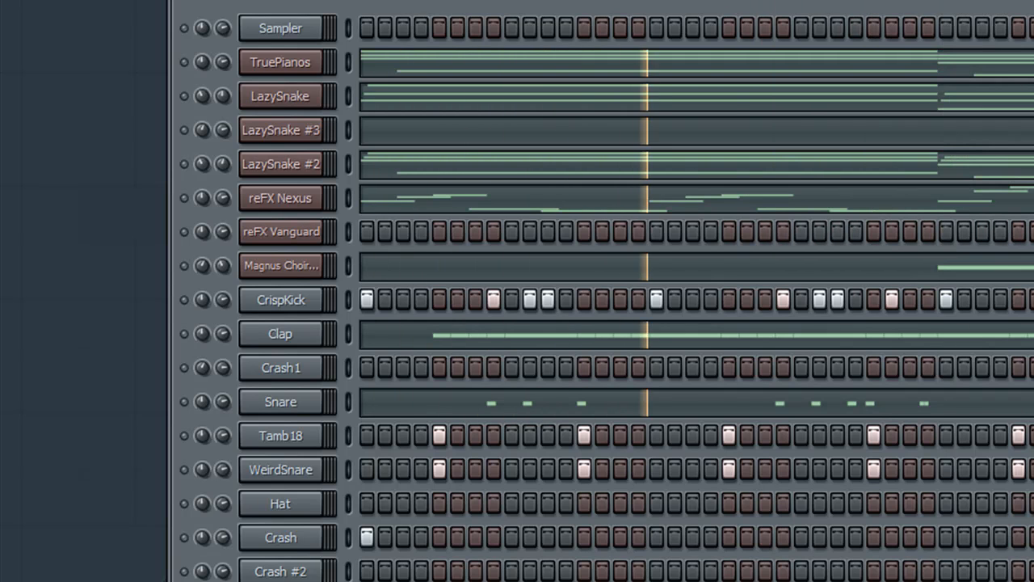
# Step: Stop playback and chop the F#4 note of the rising BooBass run into two equal notes with the chopper
pyautogui.click(840, 580)
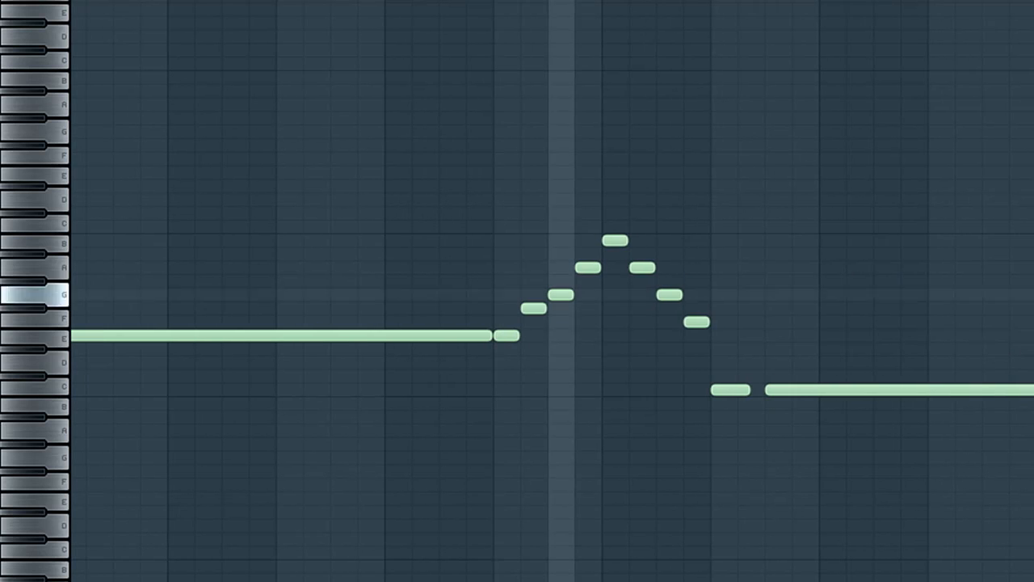
pyautogui.press('space')
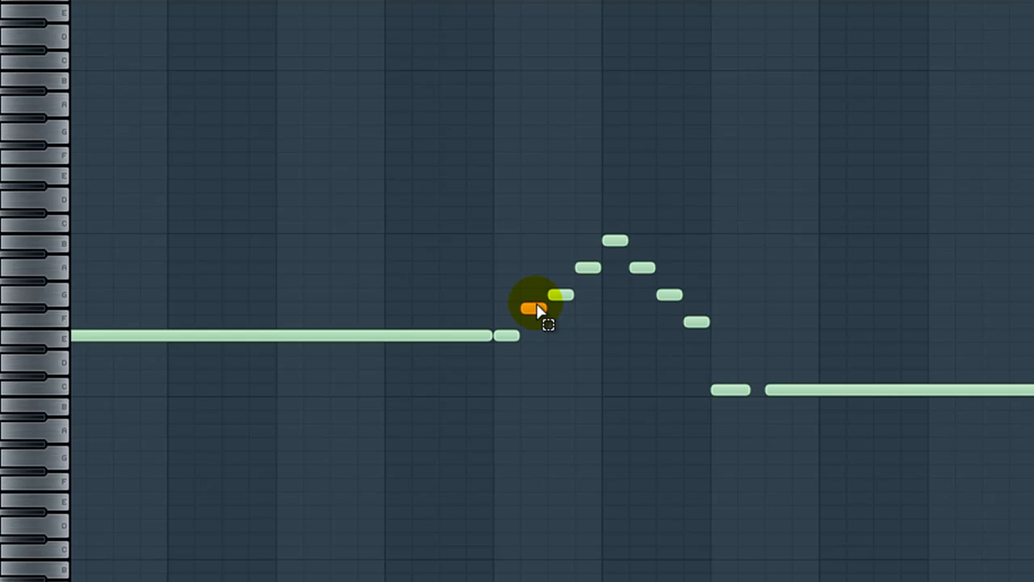
pyautogui.hotkey('ctrl', 'u')
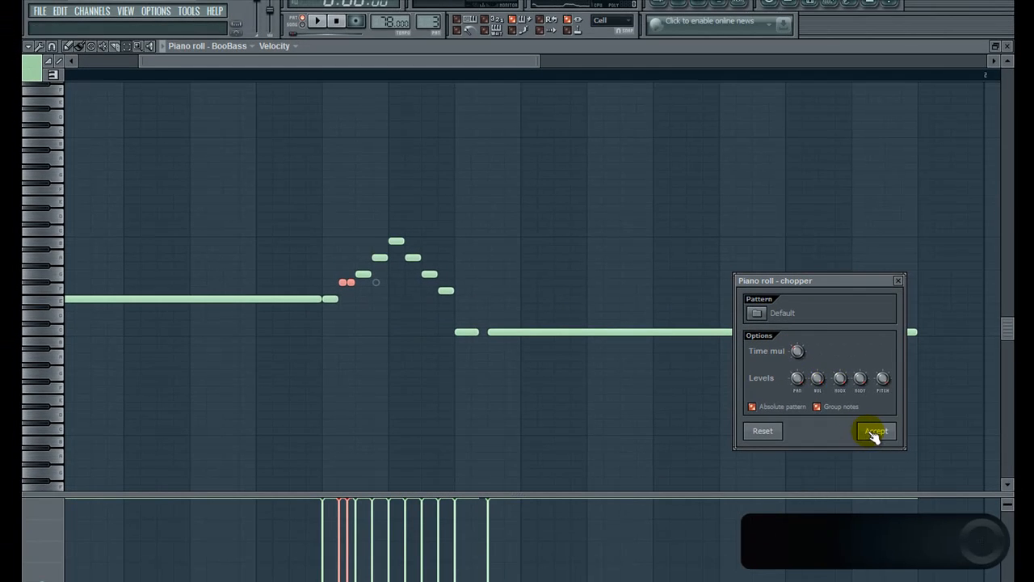
pyautogui.moveTo(789, 360); pyautogui.dragTo(790, 365)
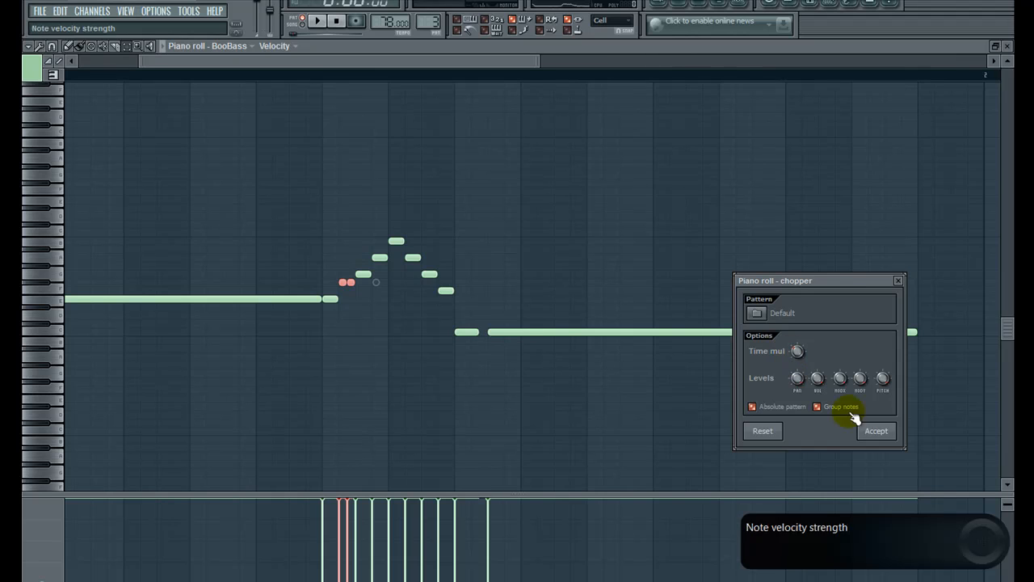
pyautogui.click(885, 437)
# Step: Chop both A4 notes and the F4 note of the BooBass run into two short notes each
pyautogui.click(386, 260)
pyautogui.hotkey('alt', 'u')
pyautogui.click(881, 433)
pyautogui.click(414, 257)
pyautogui.hotkey('alt', 'u')
pyautogui.click(876, 435)
pyautogui.click(446, 291)
pyautogui.hotkey('alt', 'u')
pyautogui.click(879, 434)
# Step: Play back the BooBass line with the chopped notes, and stop playback
pyautogui.press('space')
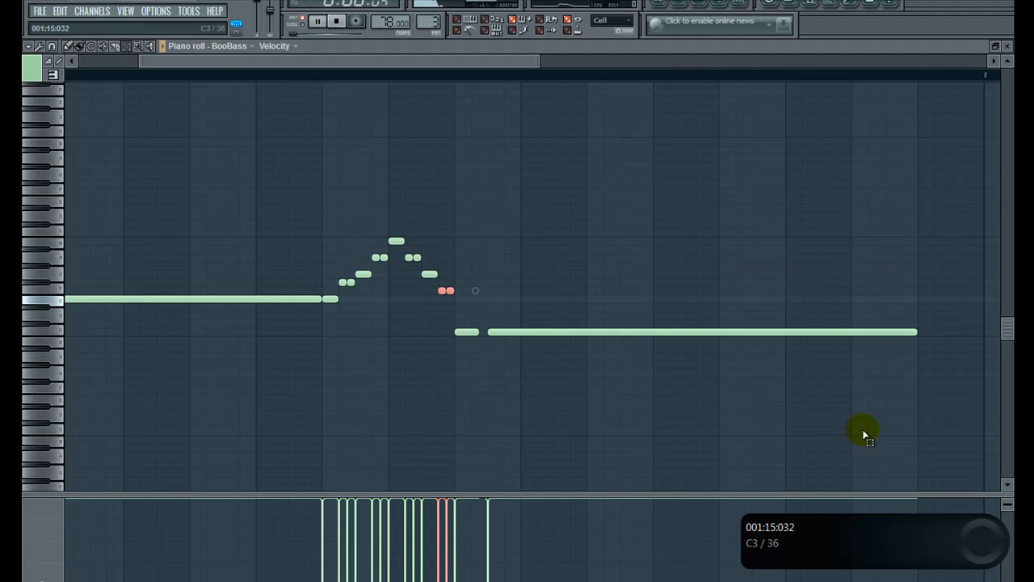
pyautogui.moveTo(316, 57); pyautogui.dragTo(101, 65)
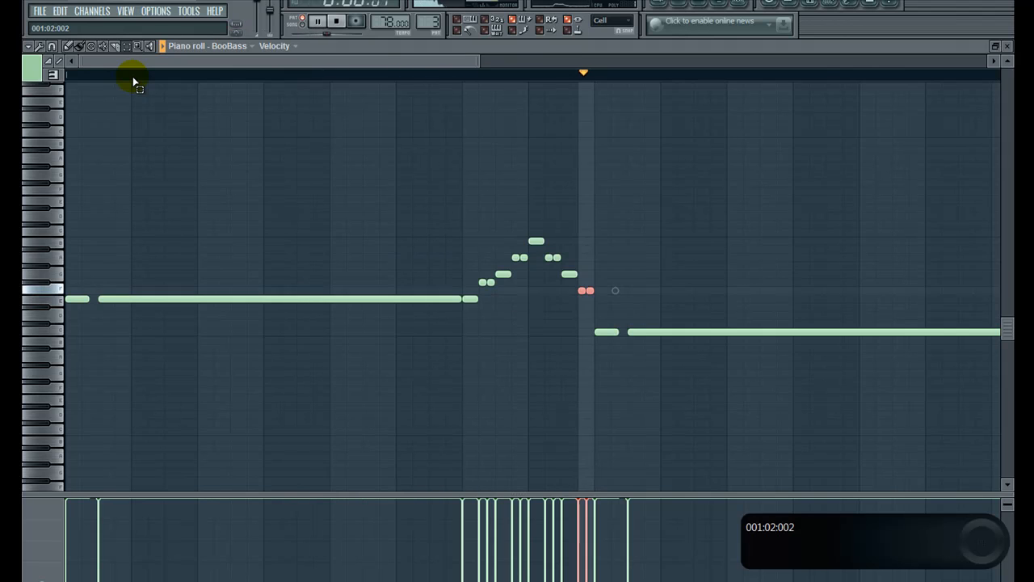
pyautogui.moveTo(297, 61); pyautogui.dragTo(313, 61)
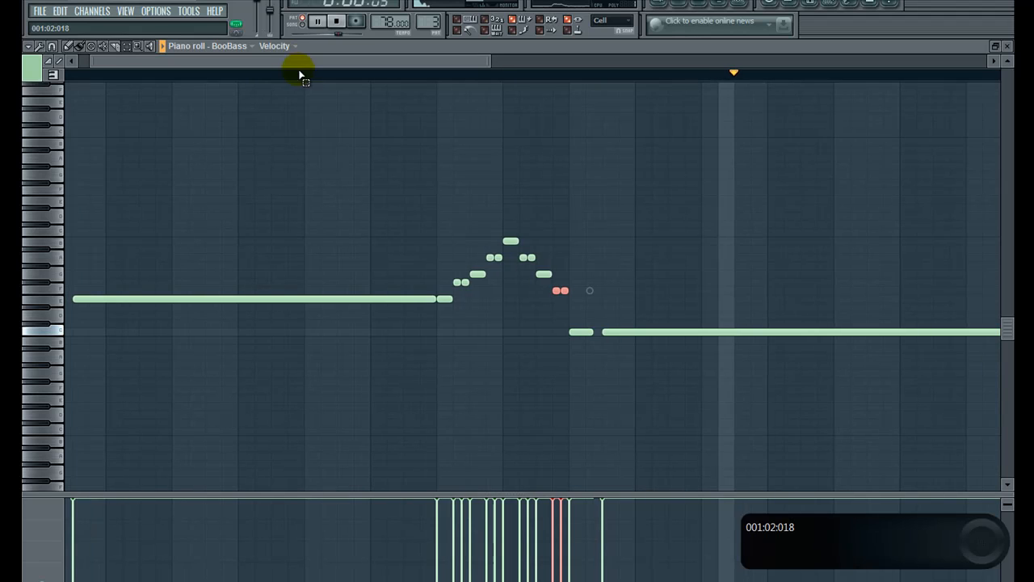
pyautogui.click(28, 46)
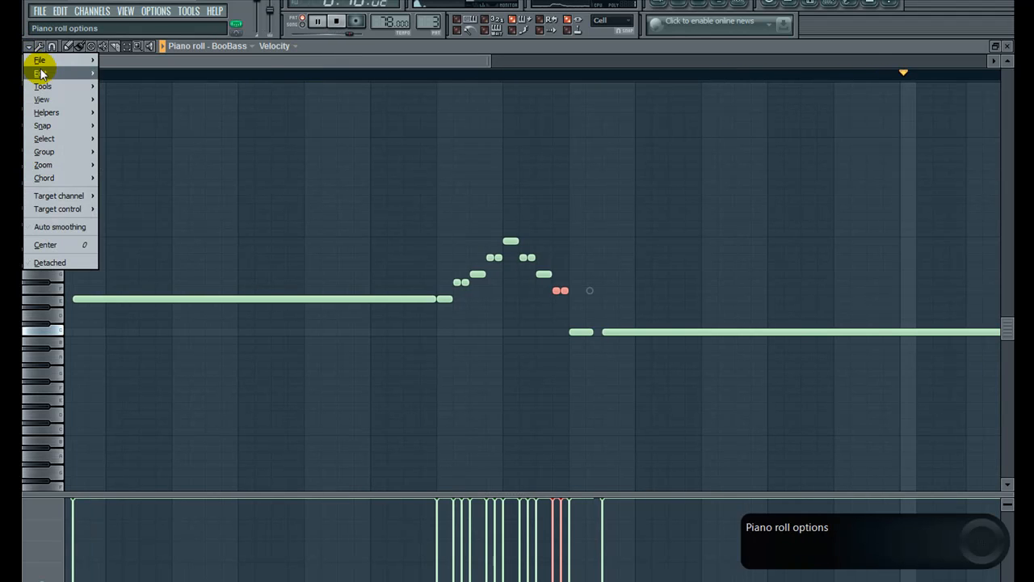
pyautogui.moveTo(40, 72)
pyautogui.click(337, 22)
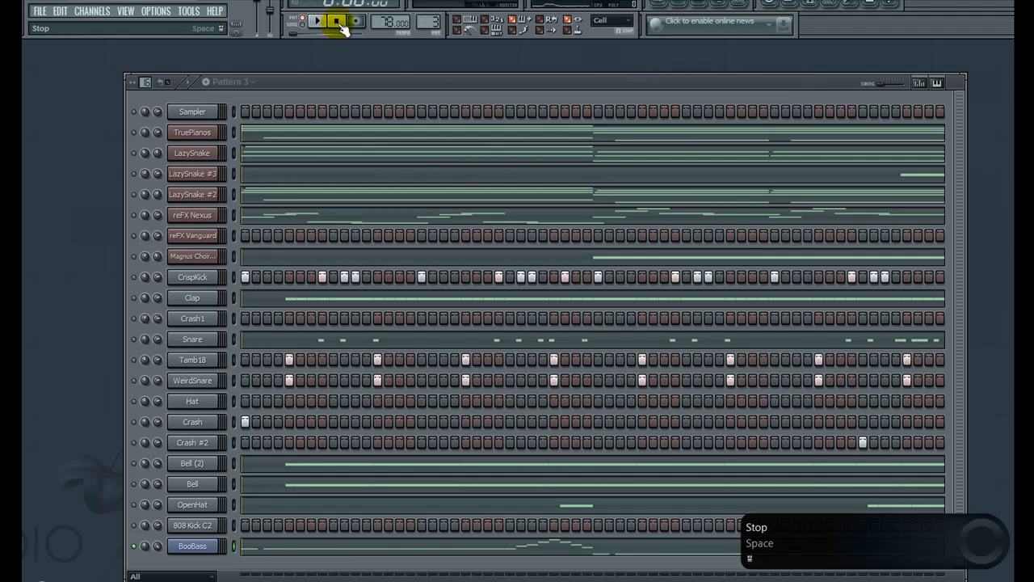
# Step: Arrange two Pattern 3 clips on Track 3 at bars 1 and 5, with Pattern 1 at bar 9 and Pattern 2 at bar 13
pyautogui.click(658, 4)
pyautogui.click(611, 22)
pyautogui.click(602, 47)
pyautogui.click(149, 174)
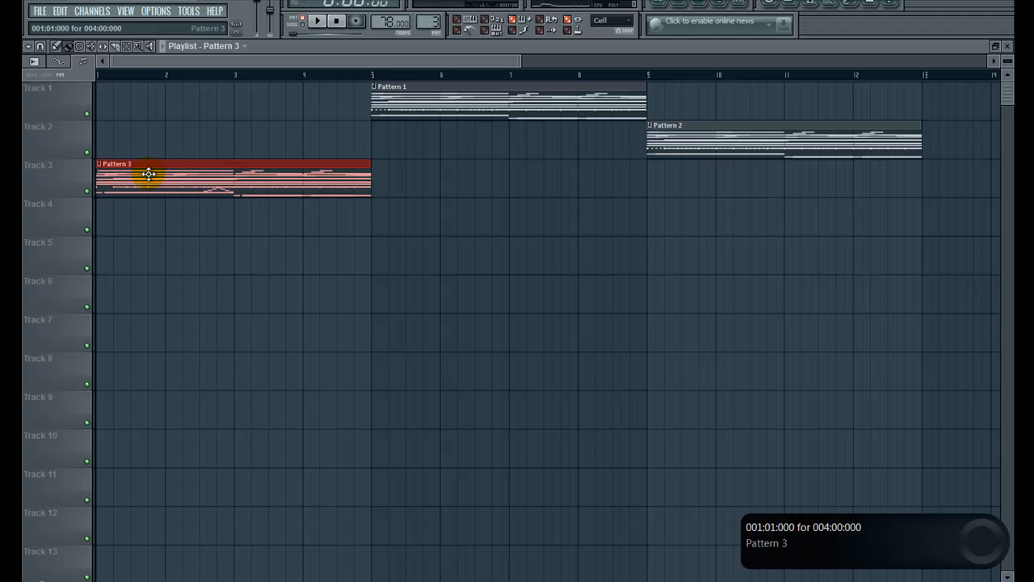
pyautogui.click(384, 194)
pyautogui.moveTo(422, 104); pyautogui.dragTo(973, 137)
# Step: Switch to song mode, close the playlist, re-enable all channels and start playback
pyautogui.click(297, 28)
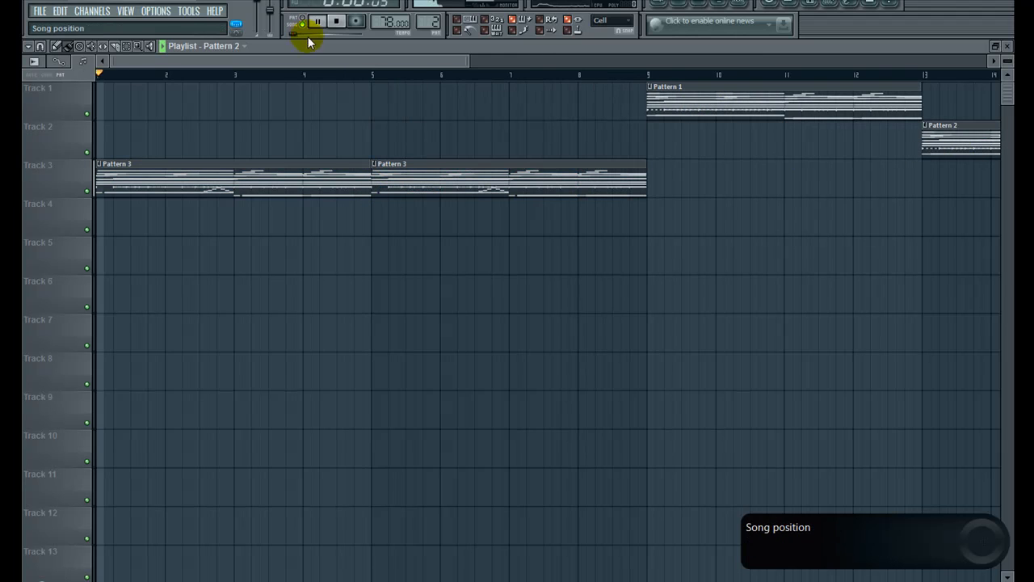
pyautogui.click(1007, 46)
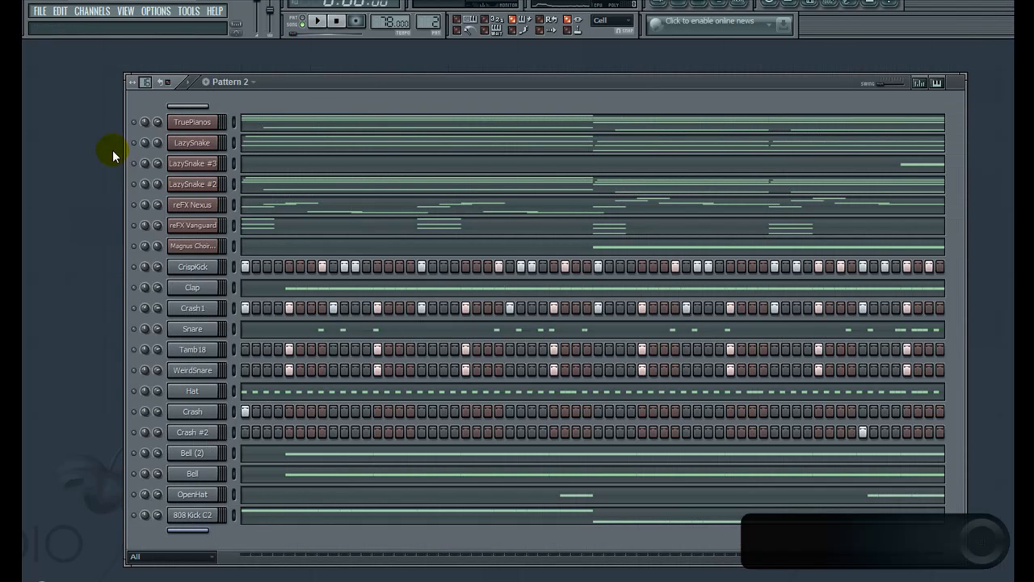
pyautogui.rightClick(134, 123)
pyautogui.click(145, 129)
pyautogui.press('space')
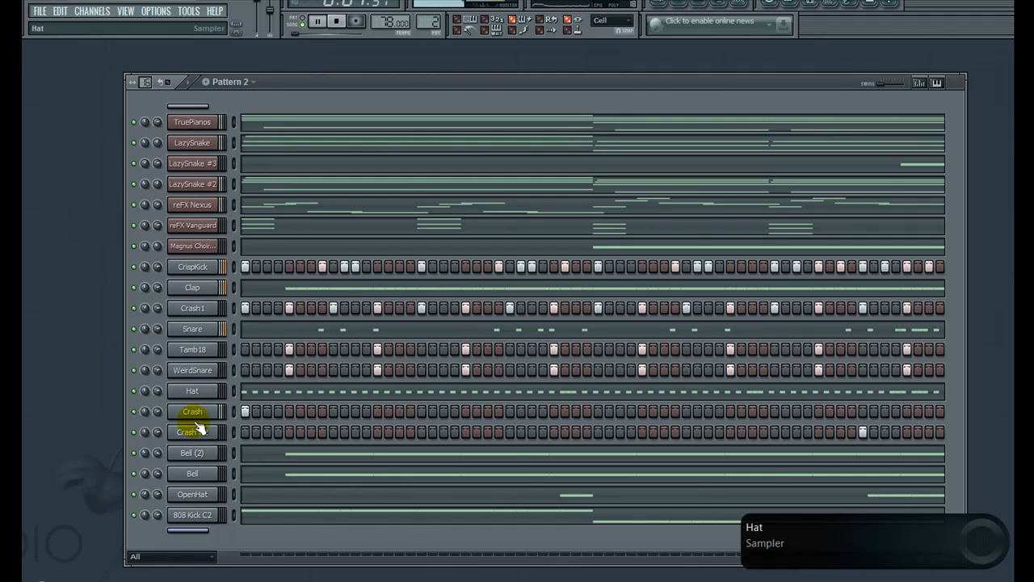
# Step: Show the hidden BooBass channel in Pattern 2 and set its volume to 85% during playback
pyautogui.click(197, 531)
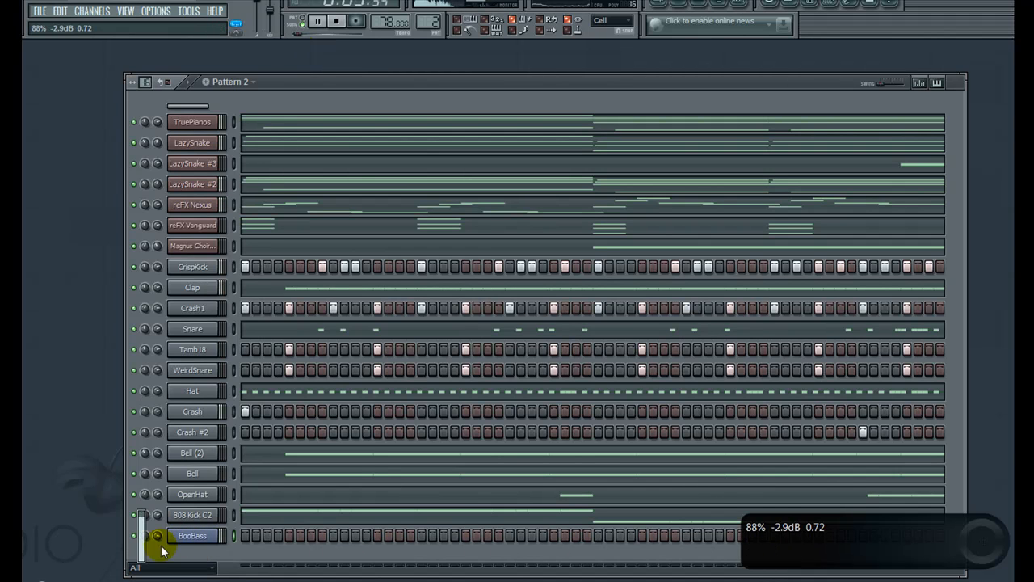
pyautogui.click(159, 539)
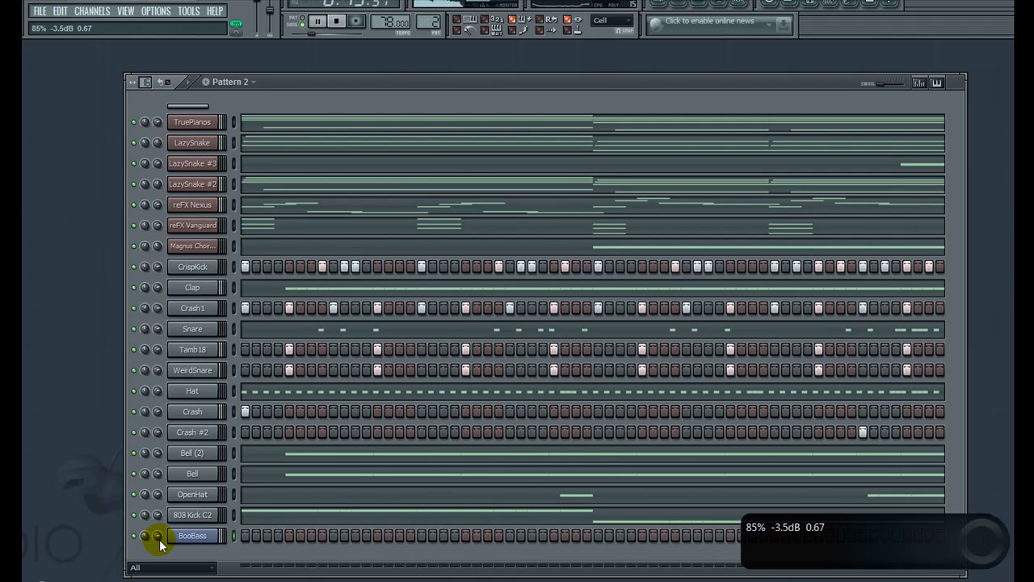
pyautogui.click(337, 23)
# Step: In Pattern 3's BooBass line, raise the rising run so it climbs through F#4, G4, A4 and B4 to C5
pyautogui.moveTo(432, 22); pyautogui.dragTo(432, 16)
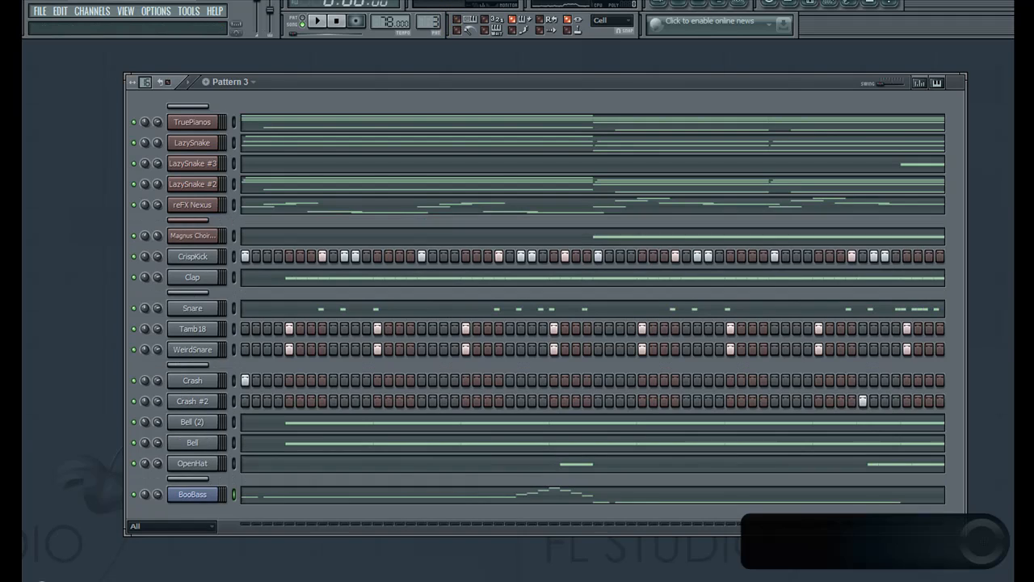
pyautogui.click(543, 496)
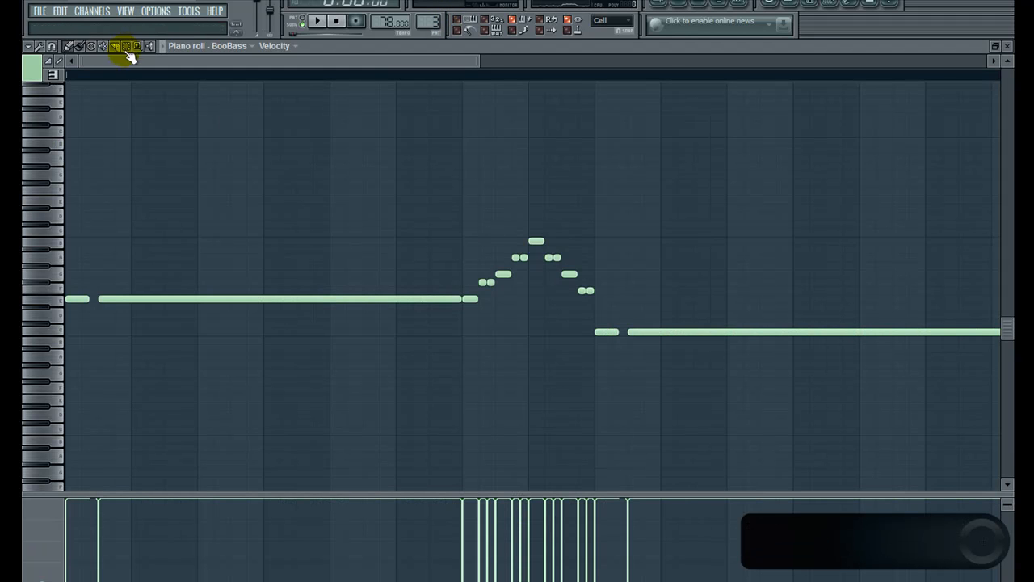
pyautogui.moveTo(489, 289); pyautogui.dragTo(482, 280)
pyautogui.moveTo(473, 306); pyautogui.dragTo(467, 297)
pyautogui.moveTo(535, 232); pyautogui.dragTo(469, 300)
pyautogui.click(67, 47)
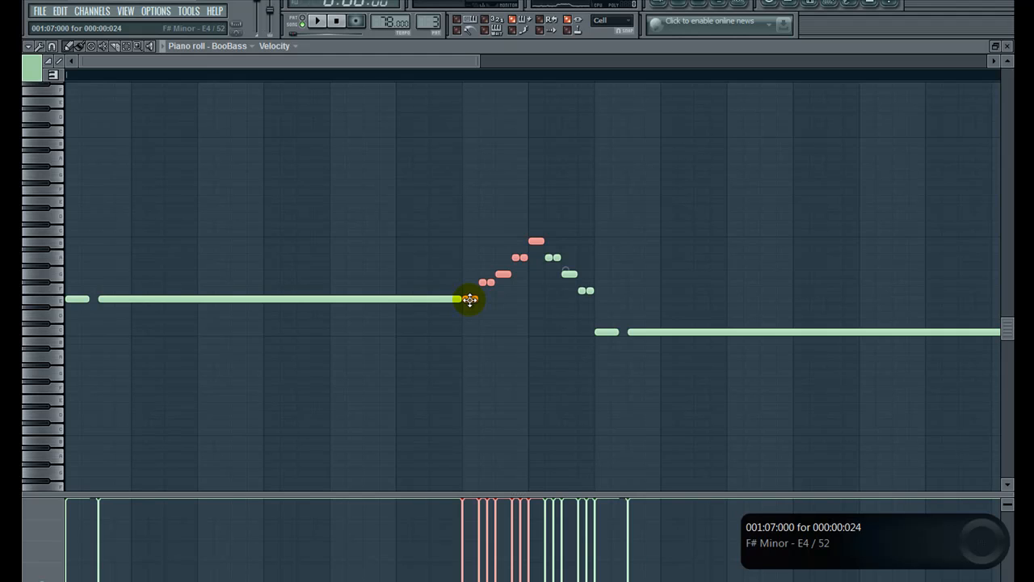
pyautogui.moveTo(469, 299); pyautogui.dragTo(483, 278)
pyautogui.keyDown('ctrl'); pyautogui.click(482, 312); pyautogui.keyUp('ctrl')
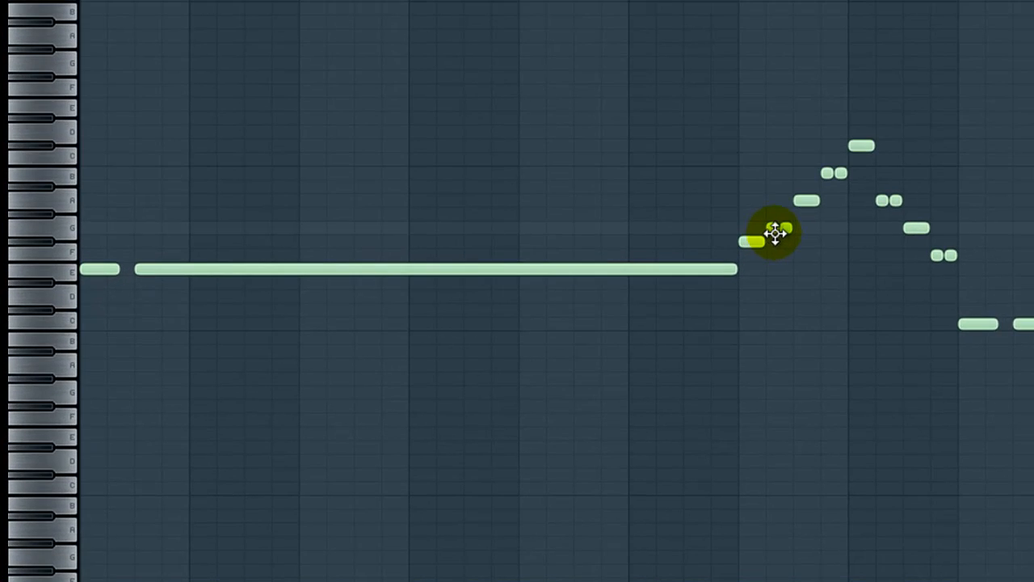
# Step: Lower the C5 peak to A4, the chopped A4 pair after it to G4, and the falling G4 note to F#4
pyautogui.click(633, 232)
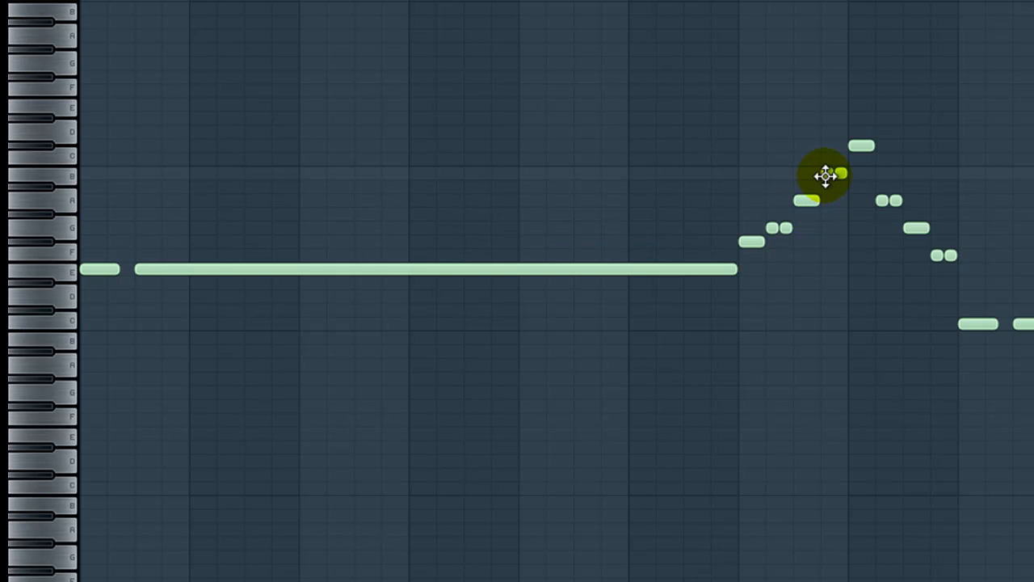
pyautogui.moveTo(864, 145)
pyautogui.mouseDown()
pyautogui.moveTo(853, 201)
pyautogui.moveTo(915, 246)
pyautogui.mouseUp()
pyautogui.click(918, 229)
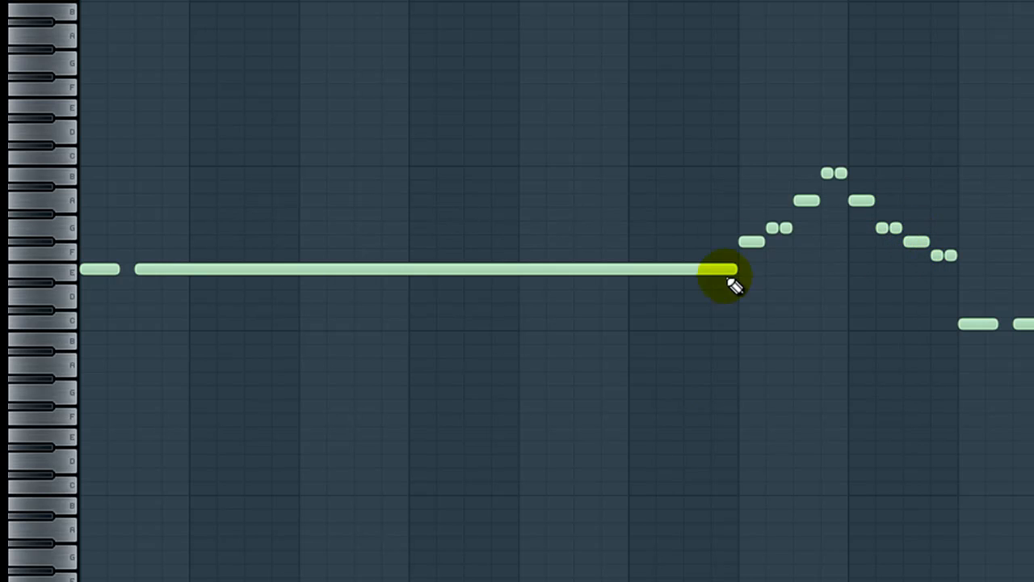
# Step: Play back the song arrangement with the edited bass run, stop it, and close the playlist
pyautogui.press('space')
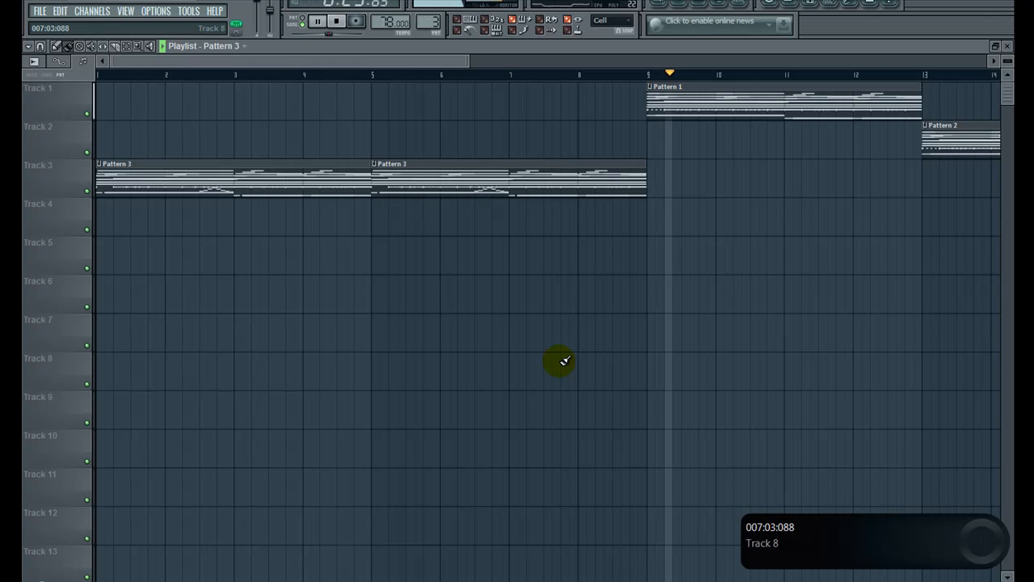
pyautogui.click(338, 23)
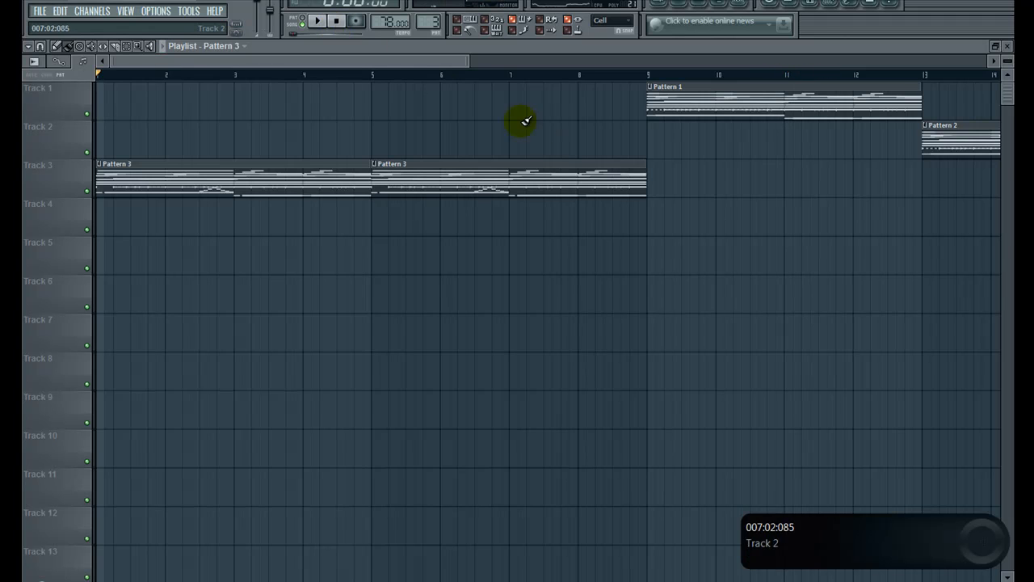
pyautogui.click(1007, 46)
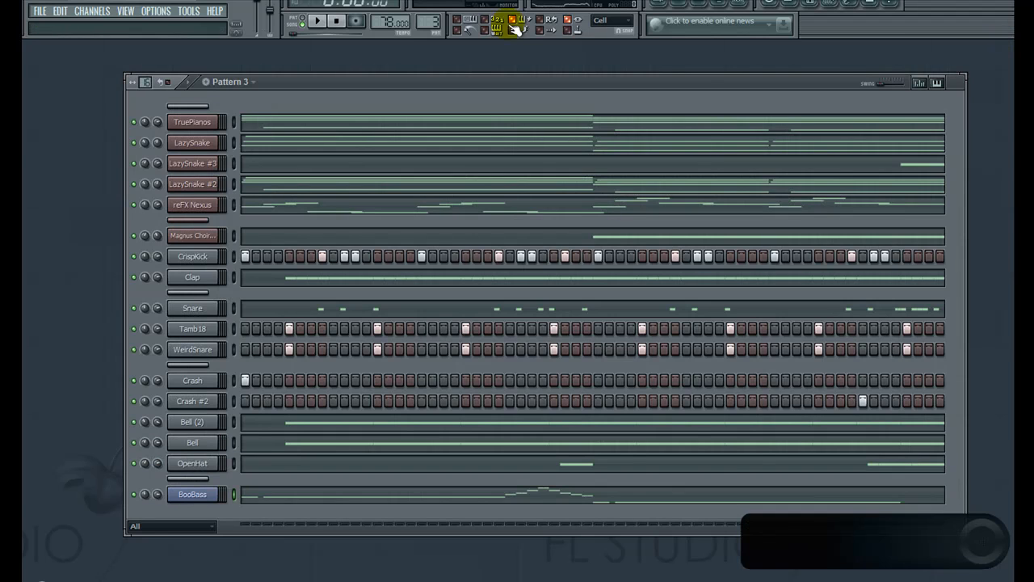
# Step: Copy all channels of Pattern 3 into Pattern 4 and extend its step grid to 64 steps
pyautogui.doubleClick(235, 122)
pyautogui.moveTo(429, 23); pyautogui.dragTo(429, 13)
pyautogui.hotkey('ctrl', 'v')
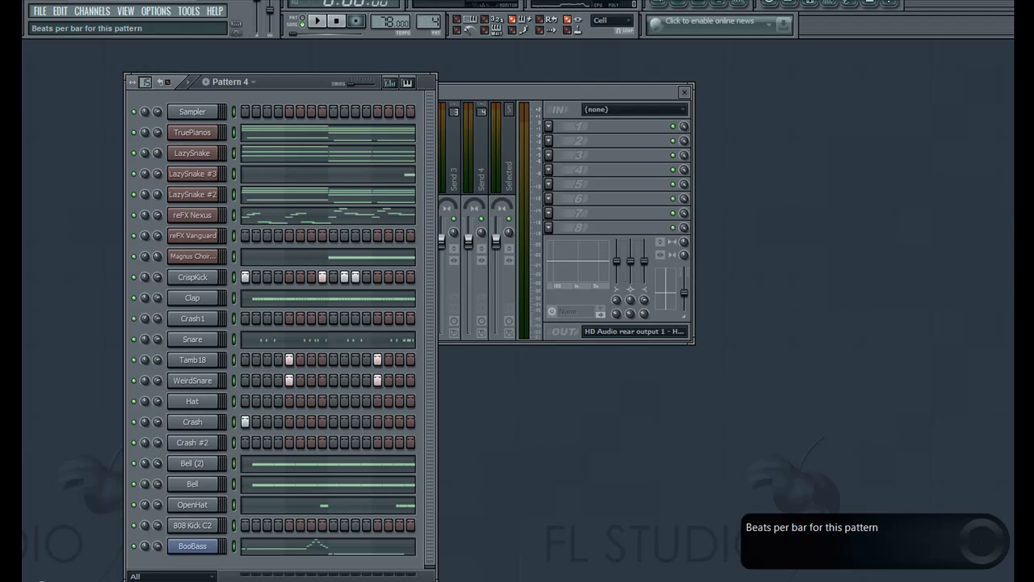
pyautogui.moveTo(152, 37); pyautogui.dragTo(152, 34)
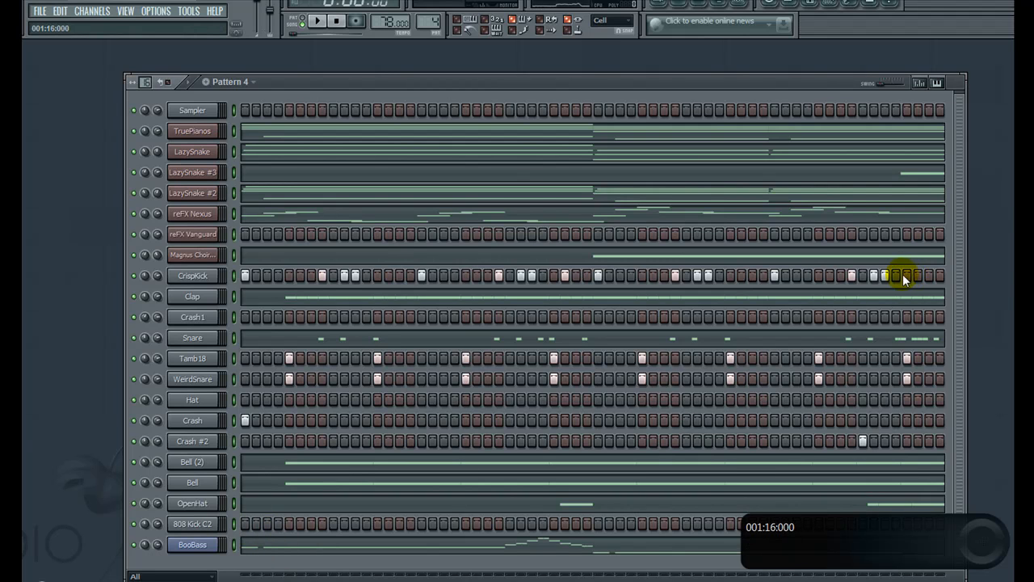
# Step: Check the Snare notes, and clear the last four CrispKick steps and the final Tamb18 and WeirdSnare steps in Pattern 4
pyautogui.click(907, 339)
pyautogui.moveTo(307, 63); pyautogui.dragTo(463, 77)
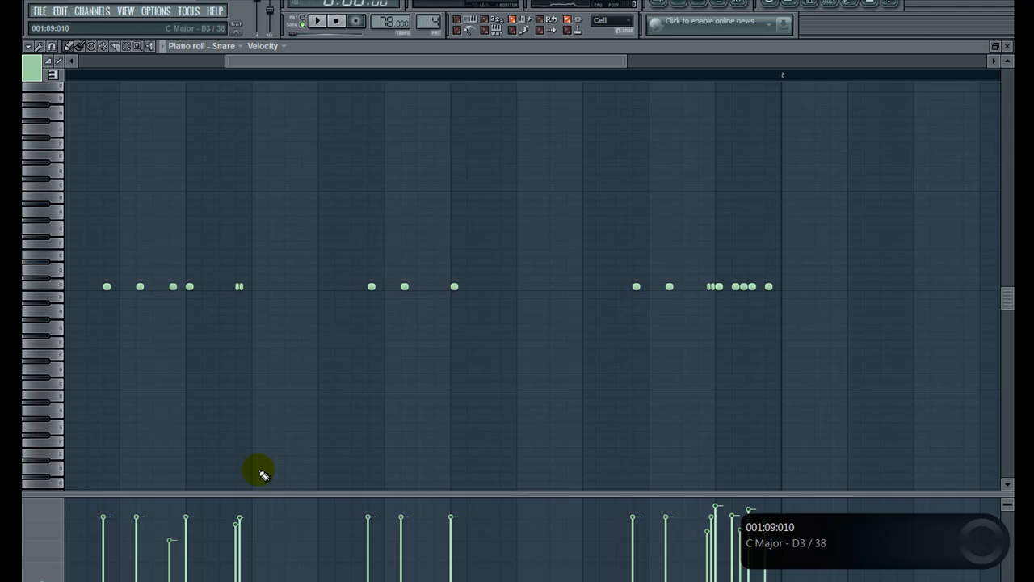
pyautogui.click(1007, 46)
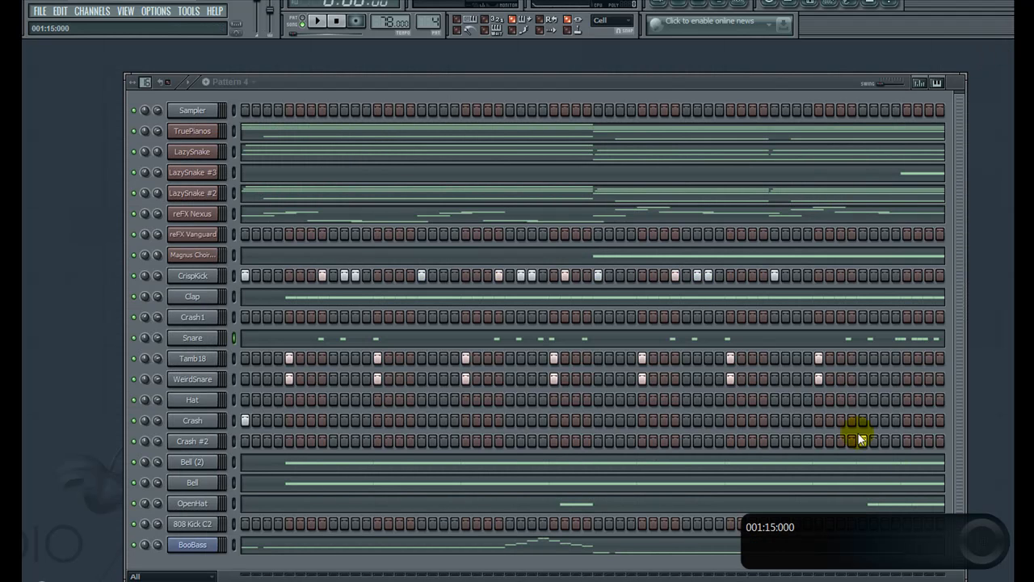
pyautogui.click(784, 276)
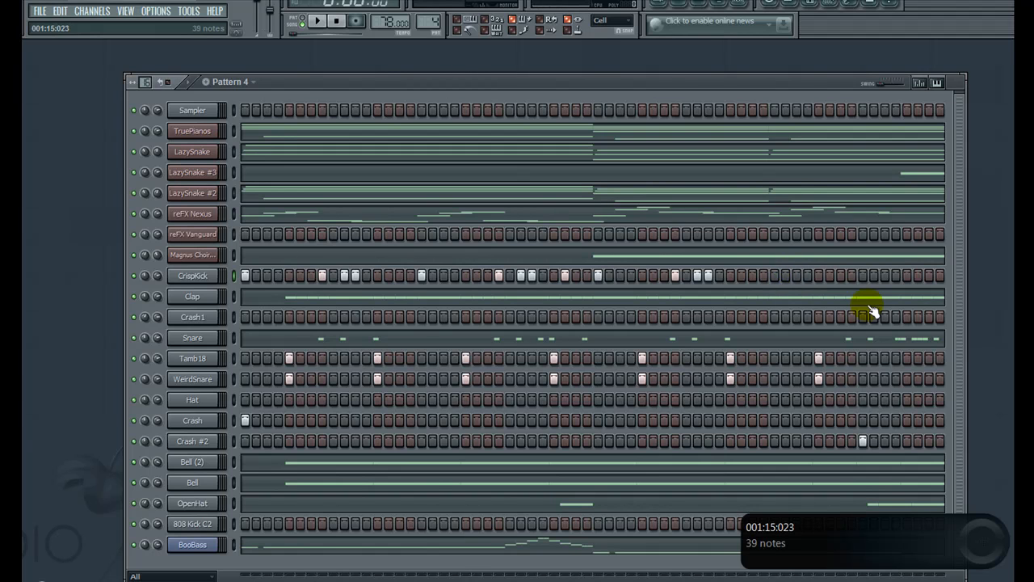
# Step: Delete the Clap notes in the last three beats of Pattern 4 and close the piano roll
pyautogui.click(868, 303)
pyautogui.moveTo(303, 62); pyautogui.dragTo(448, 64)
pyautogui.rightClick(780, 287)
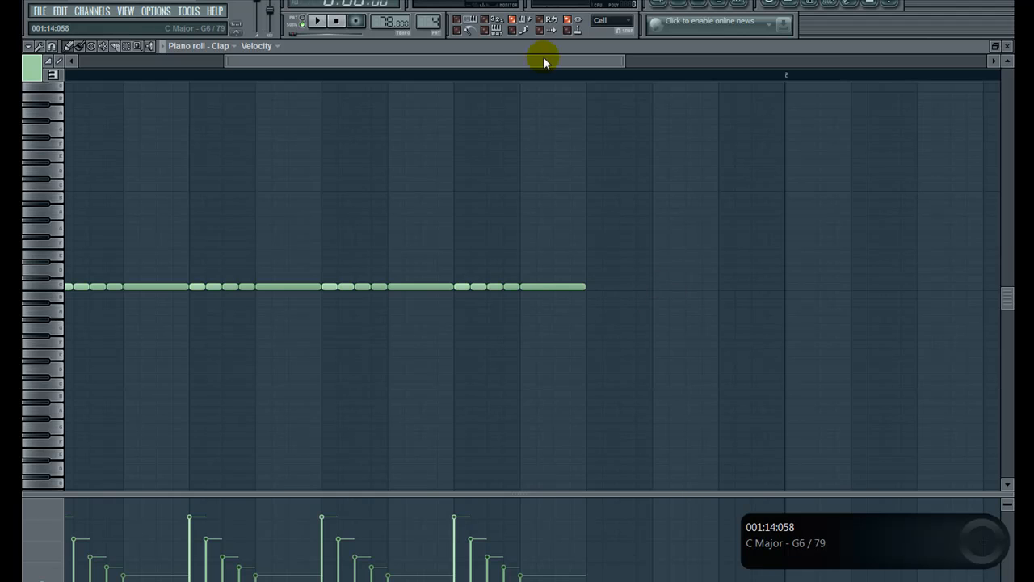
pyautogui.click(1008, 46)
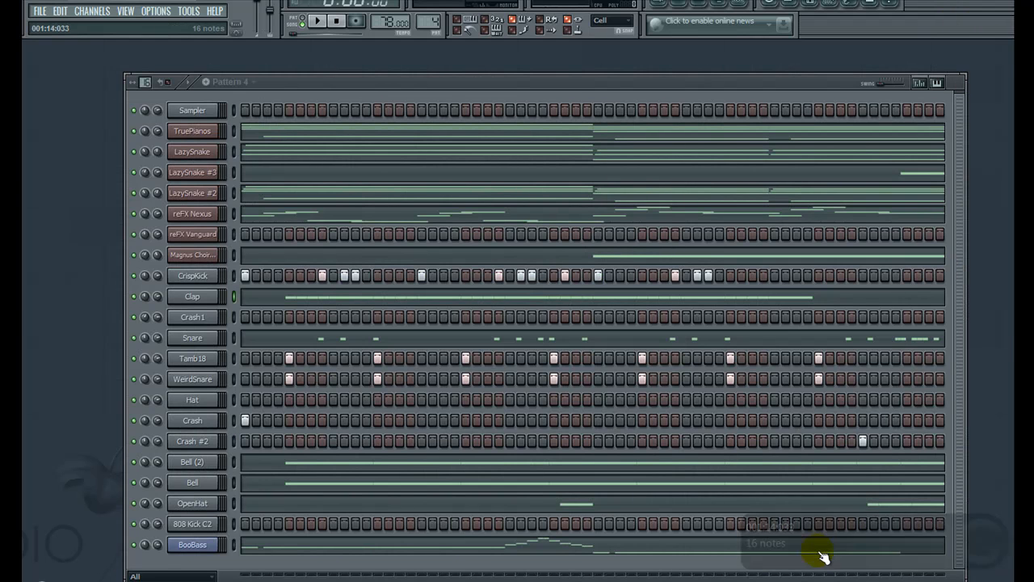
# Step: Draw a rising BooBass run near the end of Pattern 4 through E3, F#3, G3, A3, B3, C4 and E4
pyautogui.click(750, 519)
pyautogui.moveTo(295, 61); pyautogui.dragTo(507, 80)
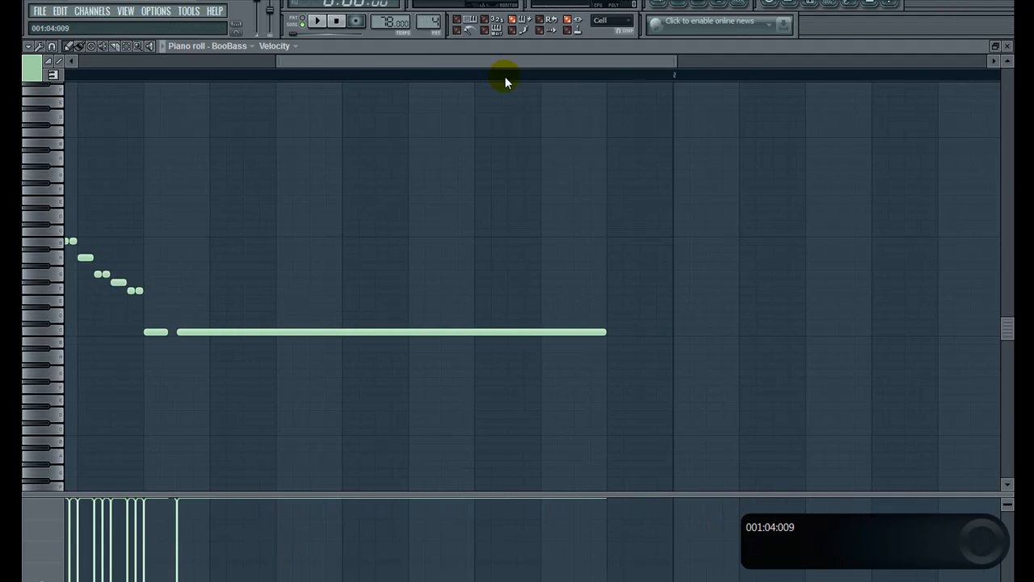
pyautogui.click(475, 408)
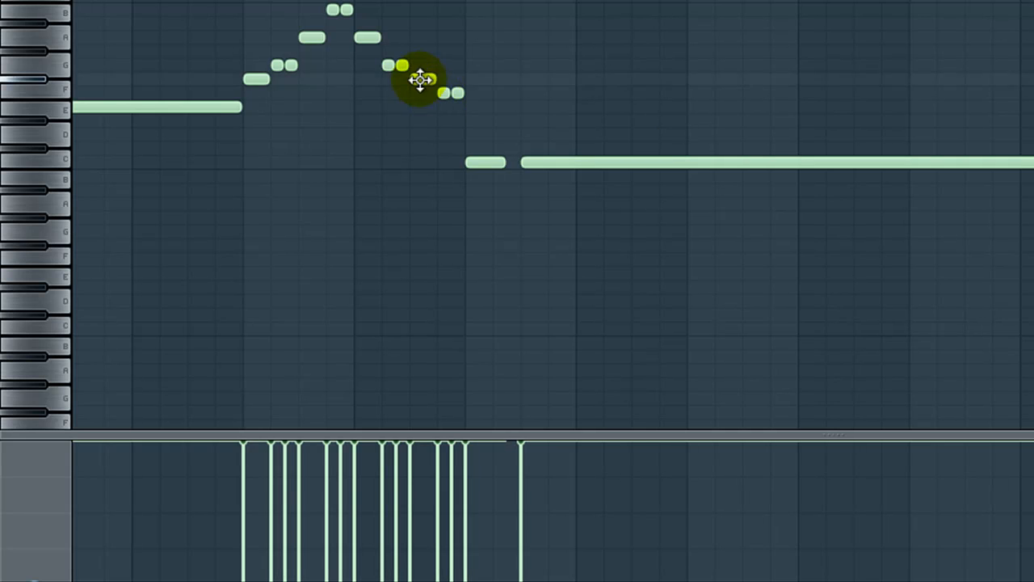
pyautogui.click(993, 312)
pyautogui.moveTo(920, 318); pyautogui.dragTo(917, 307)
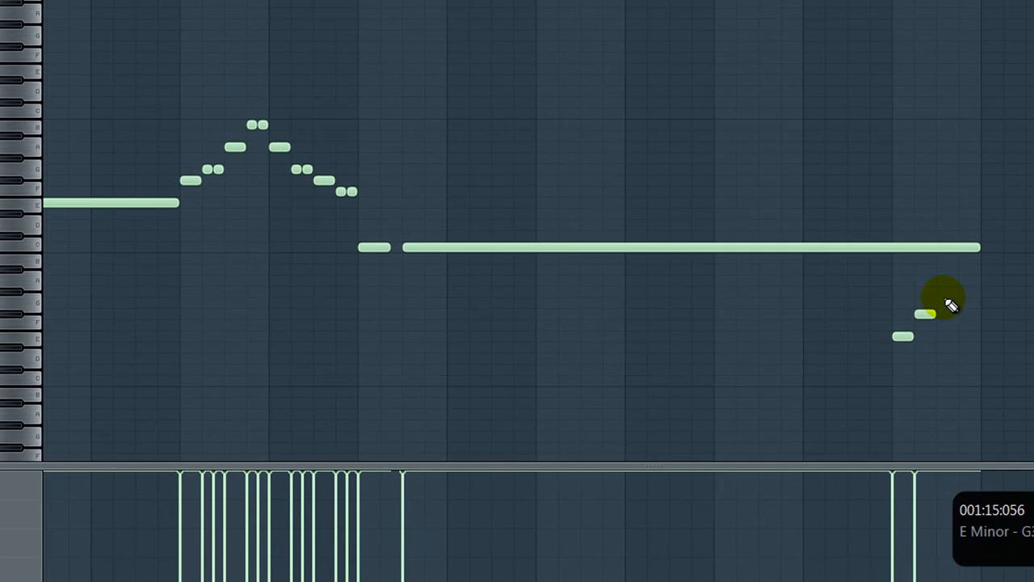
pyautogui.click(944, 302)
pyautogui.click(966, 281)
pyautogui.moveTo(982, 255); pyautogui.dragTo(1020, 204)
pyautogui.click(1003, 245)
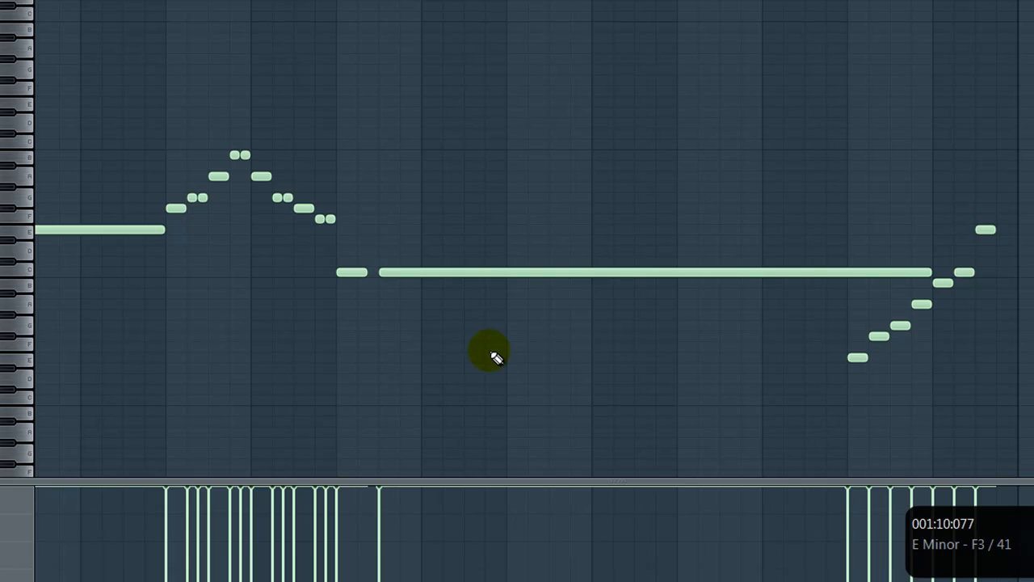
# Step: Add an F#4 note at the end of the rising BooBass run and shorten the long C4 note to end where the run begins
pyautogui.click(984, 230)
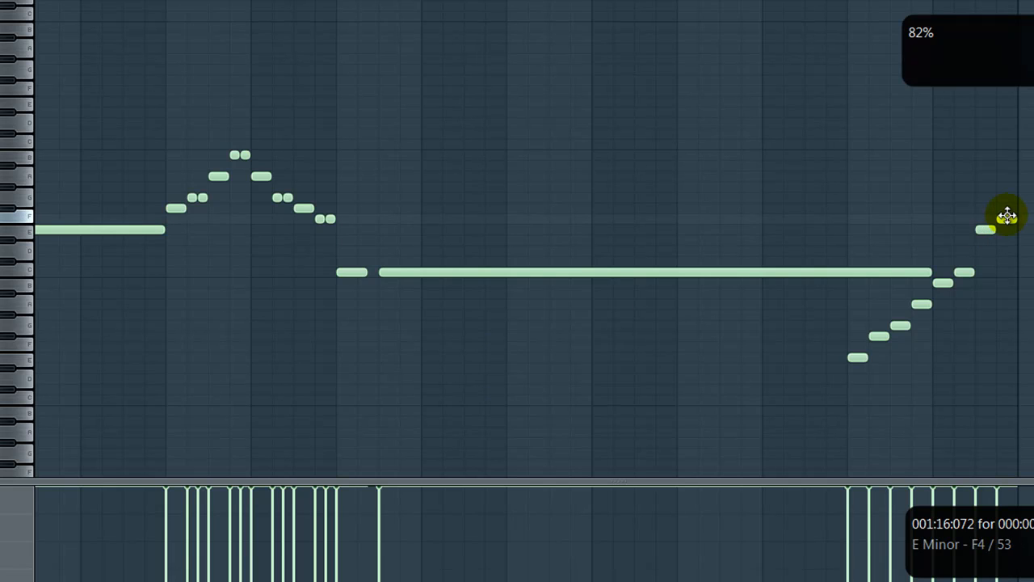
pyautogui.moveTo(1007, 206); pyautogui.dragTo(1007, 206)
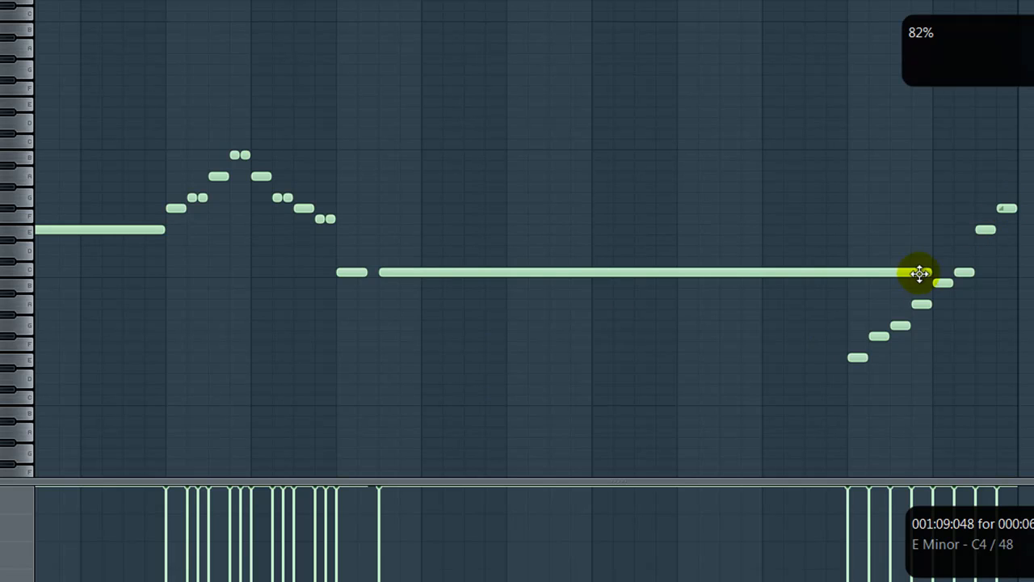
pyautogui.moveTo(923, 273); pyautogui.dragTo(832, 273)
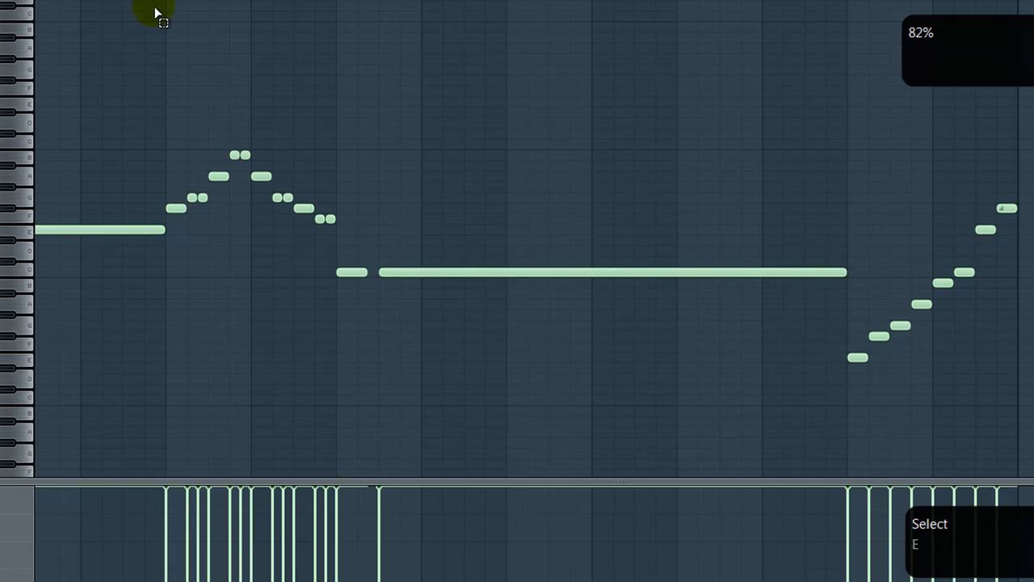
# Step: Chop the F#3, A3 and C4 notes of the rising BooBass run into two equal halves each
pyautogui.hscroll(5, 485, 323)
pyautogui.click(475, 336)
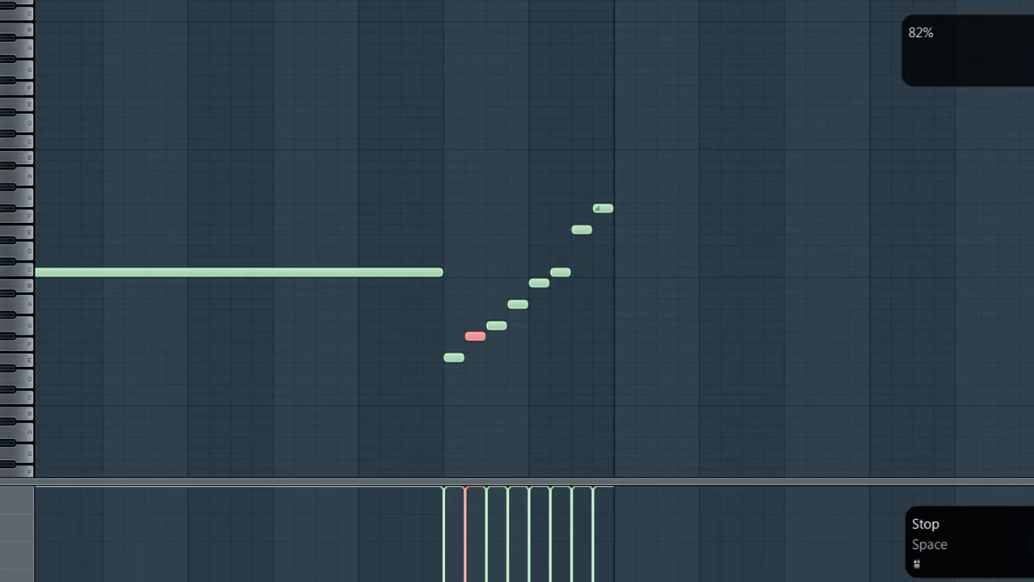
pyautogui.hotkey('alt', 'u')
pyautogui.press('Return')
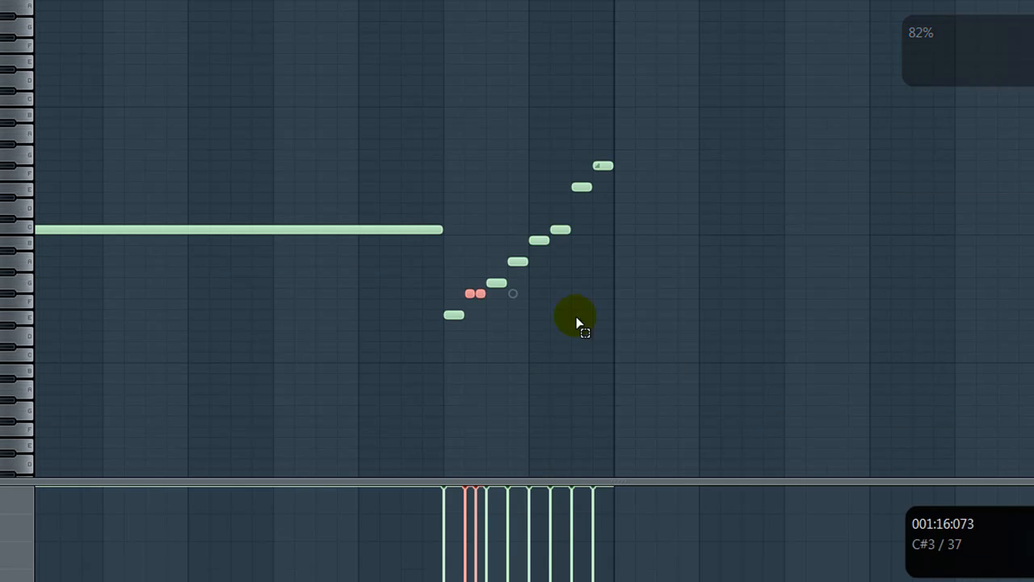
pyautogui.keyDown('ctrl'); pyautogui.click(518, 261); pyautogui.keyUp('ctrl')
pyautogui.hotkey('alt', 'u')
pyautogui.press('Return')
pyautogui.keyDown('ctrl'); pyautogui.click(561, 230); pyautogui.keyUp('ctrl')
pyautogui.hotkey('alt', 'u')
pyautogui.press('Return')
# Step: Replace the run's final F#4 slide note with a regular F#4 note and chop it into two halves
pyautogui.keyDown('ctrl'); pyautogui.click(602, 166); pyautogui.keyUp('ctrl')
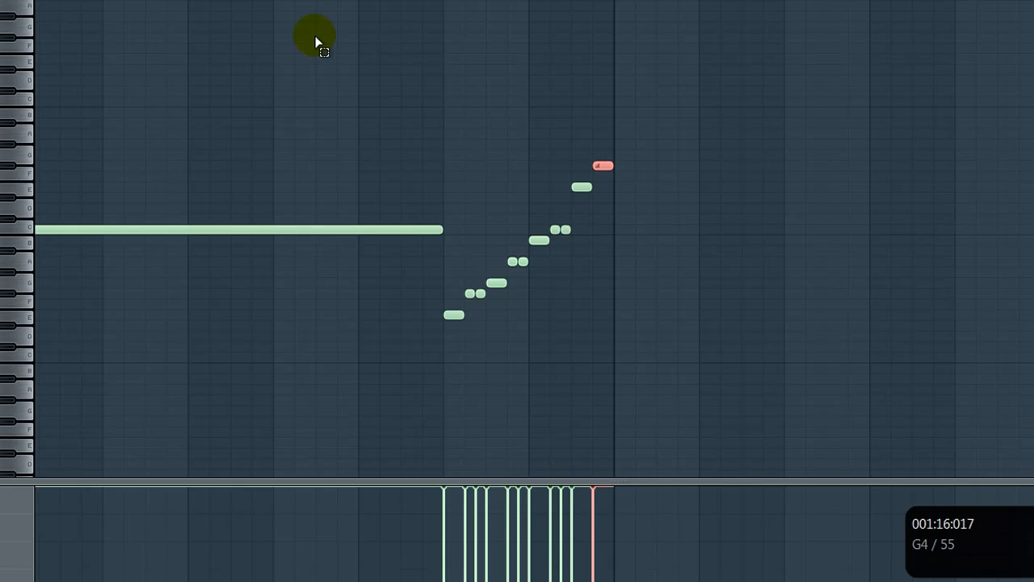
pyautogui.keyDown('ctrl'); pyautogui.click(249, 27); pyautogui.keyUp('ctrl')
pyautogui.rightClick(599, 166)
pyautogui.click(598, 167)
pyautogui.keyDown('ctrl'); pyautogui.click(603, 165); pyautogui.keyUp('ctrl')
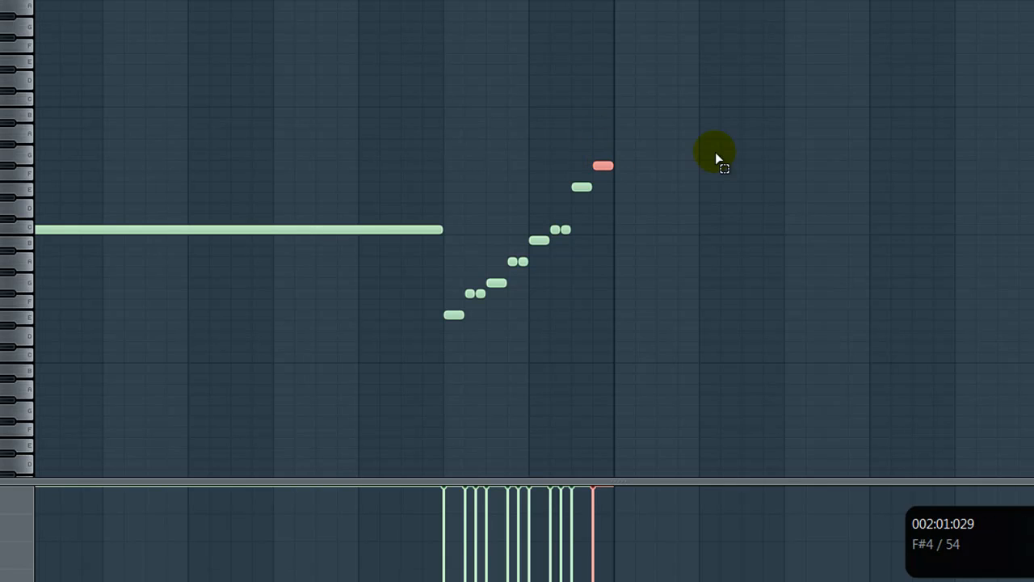
pyautogui.hotkey('alt', 'u')
pyautogui.press('Return')
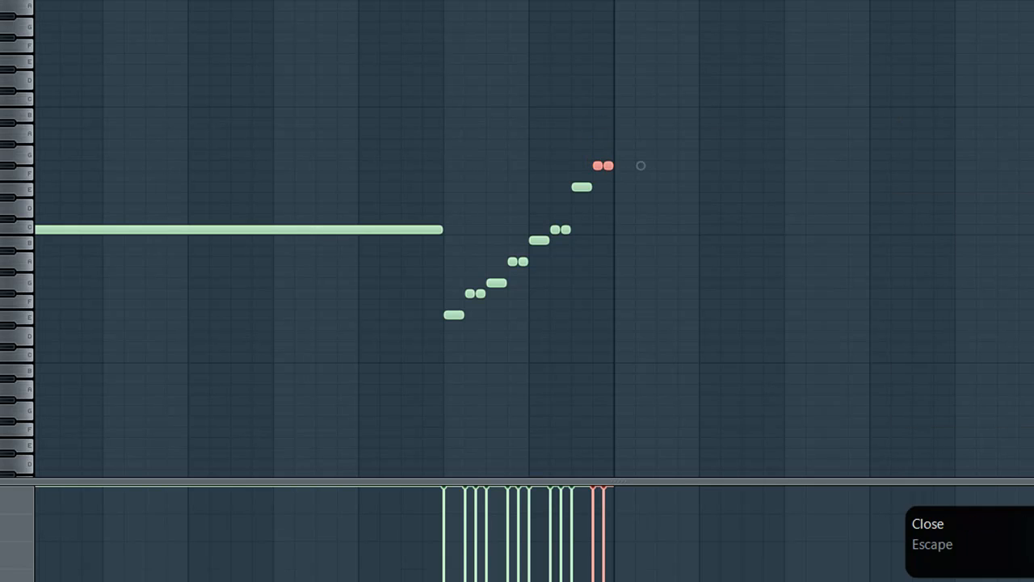
# Step: Add Pattern 3 clips to the playlist at bar 9 on the third track and at bar 13 on the fourth track
pyautogui.press('F6')
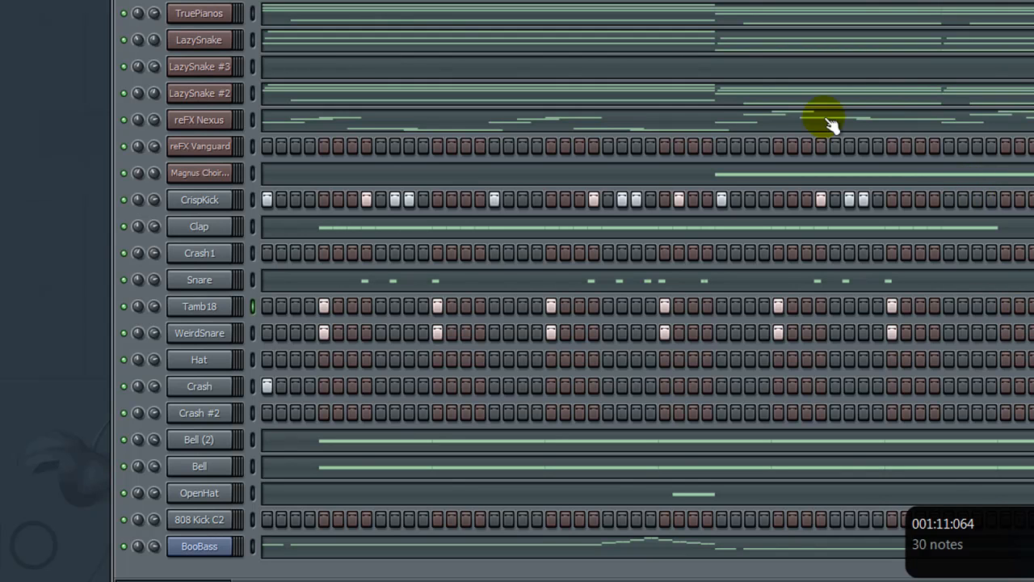
pyautogui.press('F5')
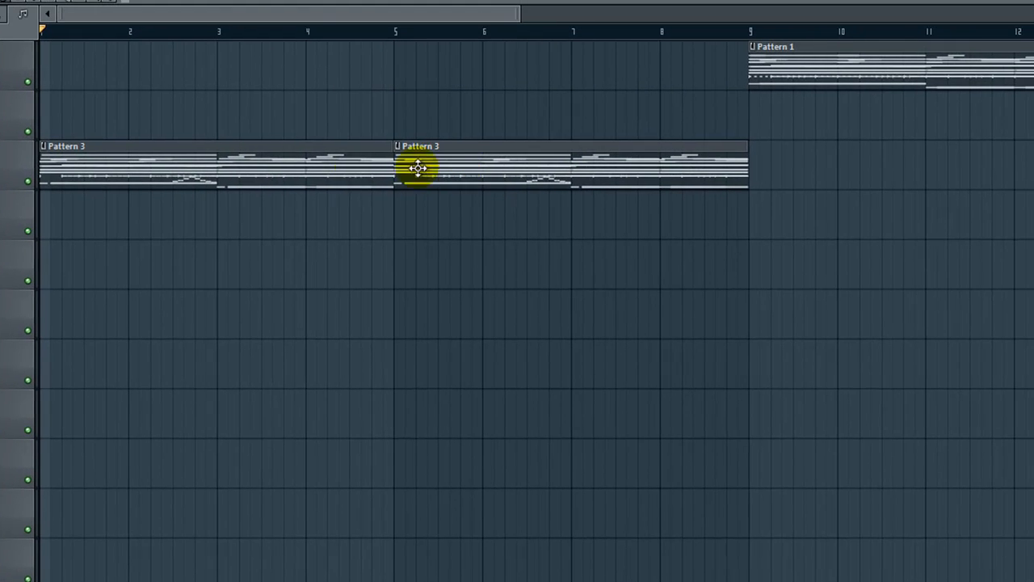
pyautogui.moveTo(305, 18); pyautogui.dragTo(477, 18)
pyautogui.click(538, 169)
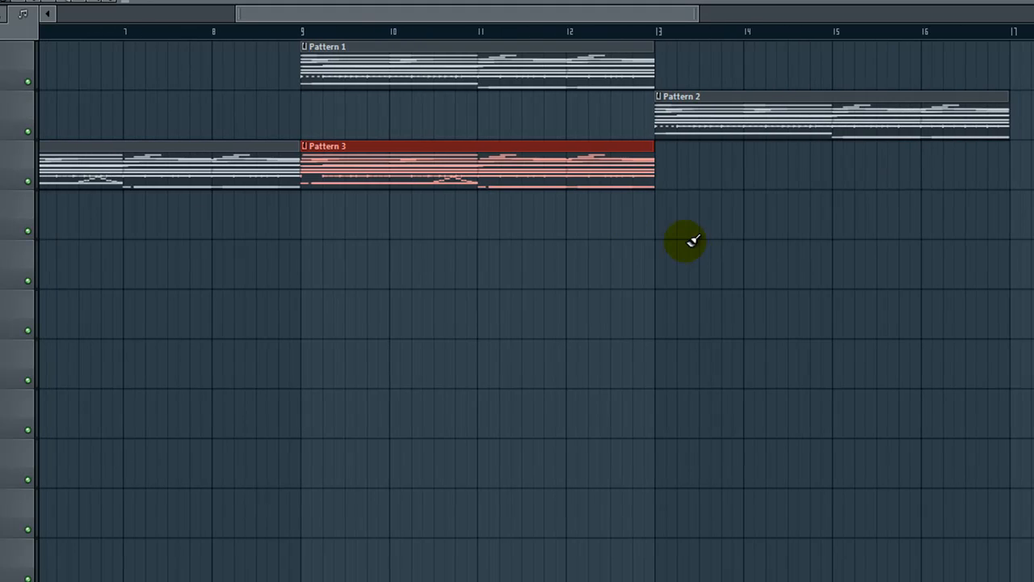
pyautogui.click(711, 219)
# Step: Move the Pattern 1 clip to bar 17 and Pattern 2 to bar 21, and switch the fourth-track clip at bar 13 to Pattern 4
pyautogui.moveTo(565, 76); pyautogui.dragTo(993, 71)
pyautogui.moveTo(897, 118); pyautogui.dragTo(1030, 118)
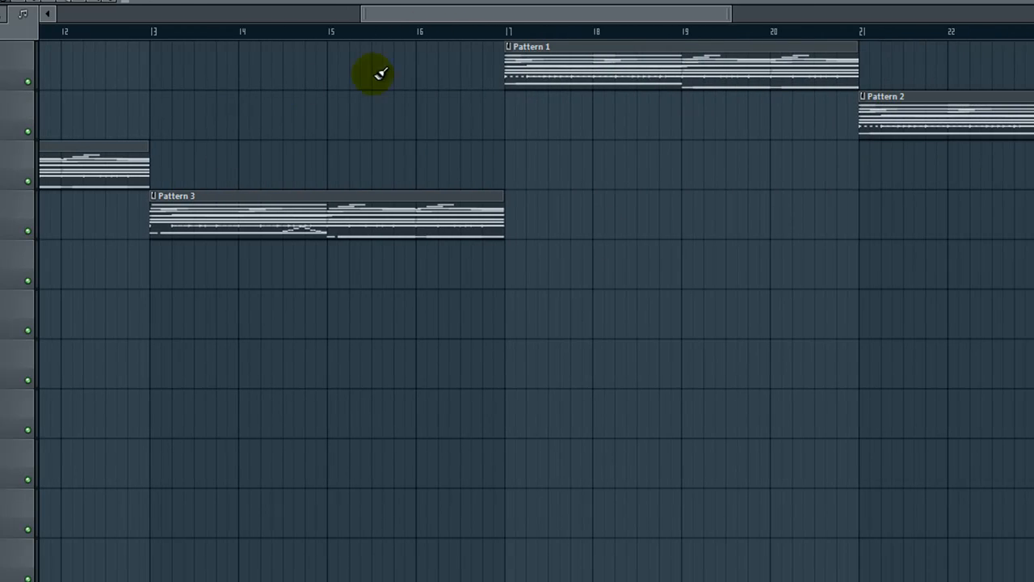
pyautogui.rightClick(162, 219)
pyautogui.click(165, 219)
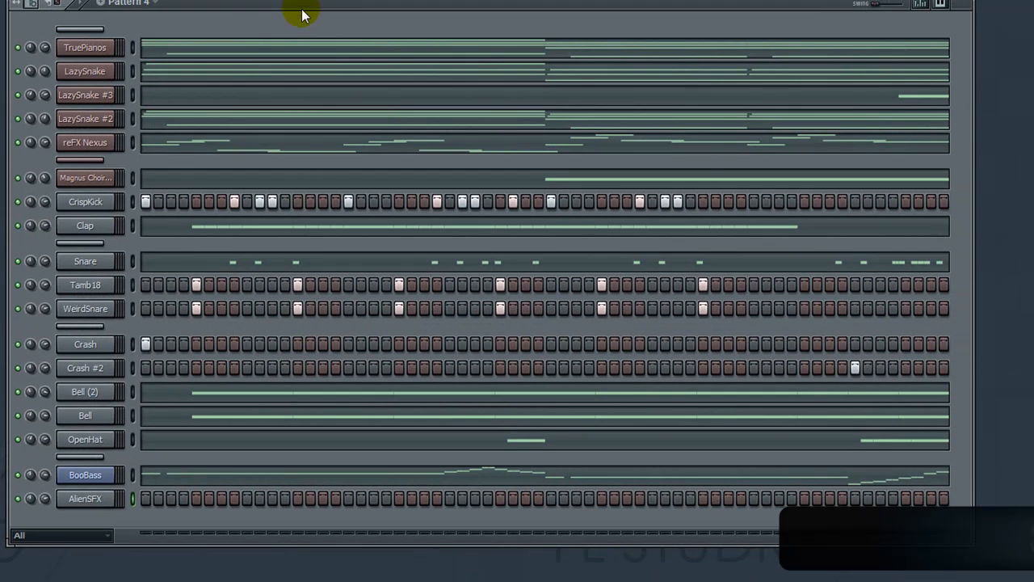
# Step: Place an AlienSFX hit on step 57 of Pattern 4 and enable its volume envelope with a short release
pyautogui.click(855, 499)
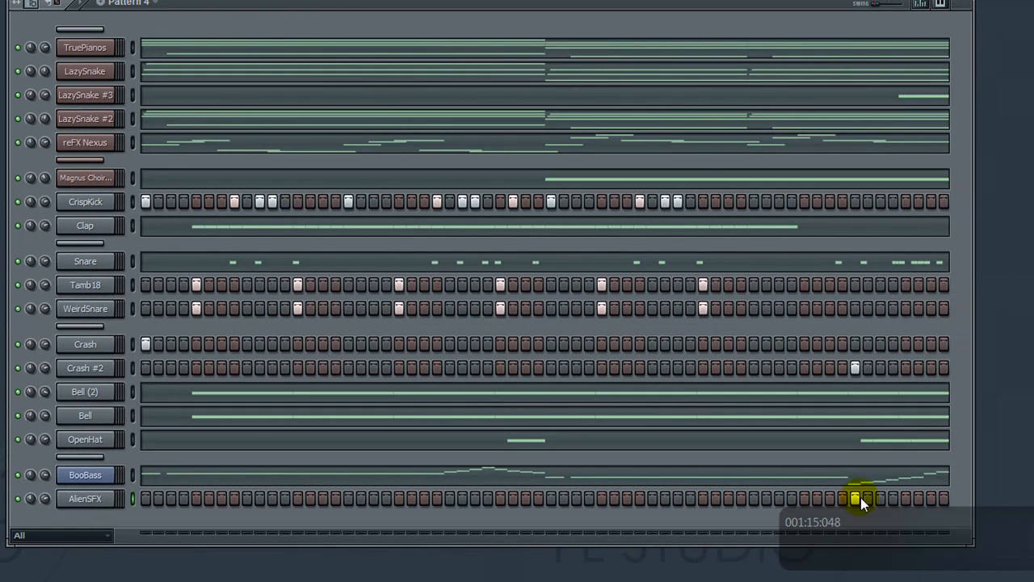
pyautogui.click(85, 499)
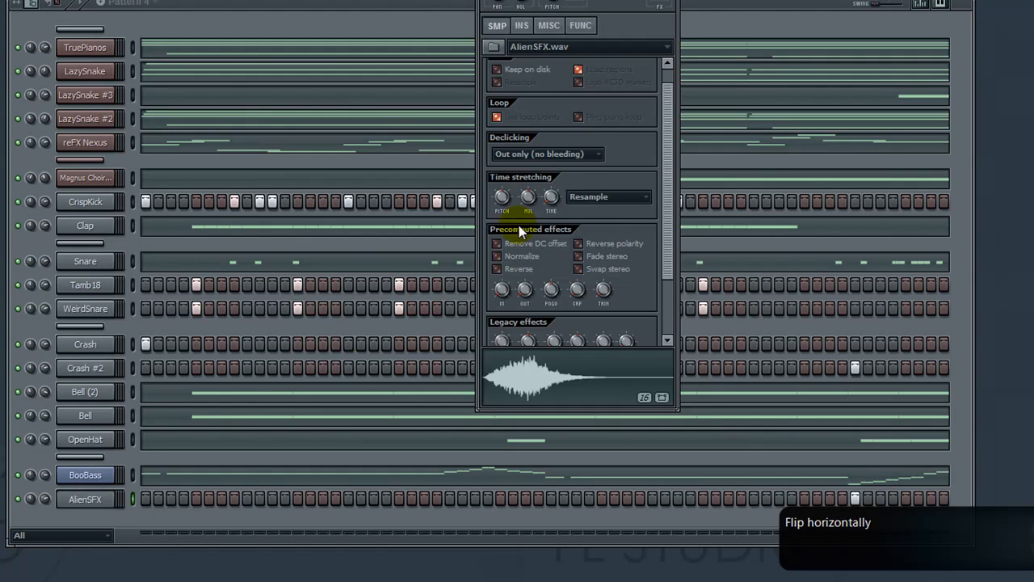
pyautogui.click(523, 25)
pyautogui.moveTo(565, 115); pyautogui.dragTo(577, 213)
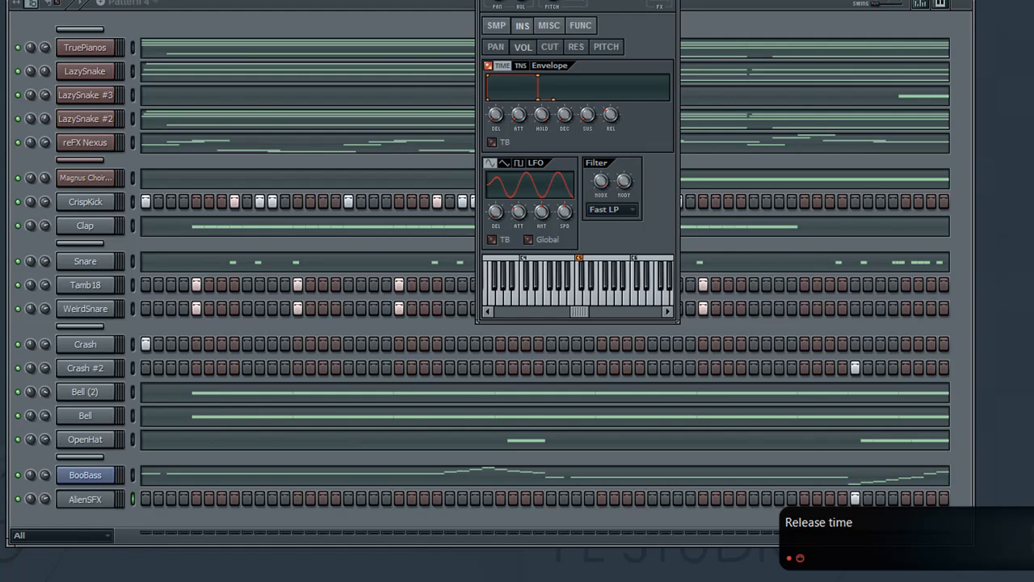
pyautogui.press('Escape')
# Step: Send the AlienSFX steps to the piano roll and play the song from the Pattern 4 clip at bar 13
pyautogui.rightClick(109, 499)
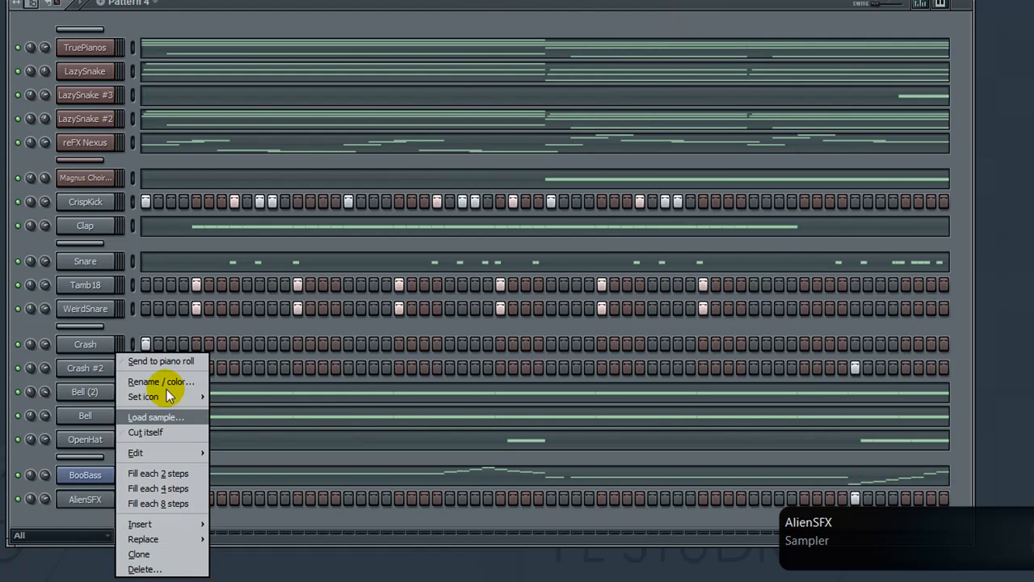
pyautogui.click(162, 364)
pyautogui.press('F5')
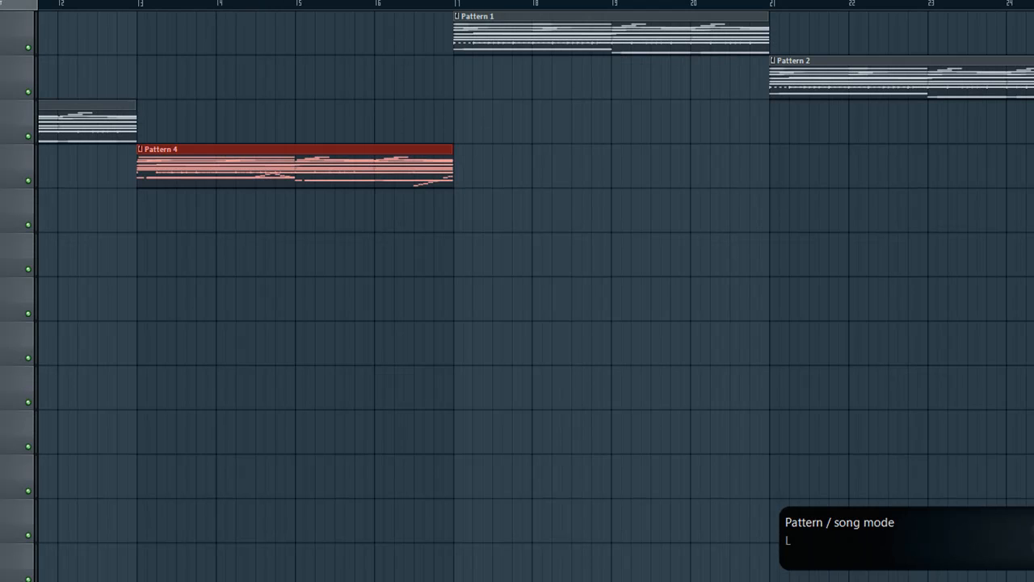
pyautogui.click(142, 8)
pyautogui.press('space')
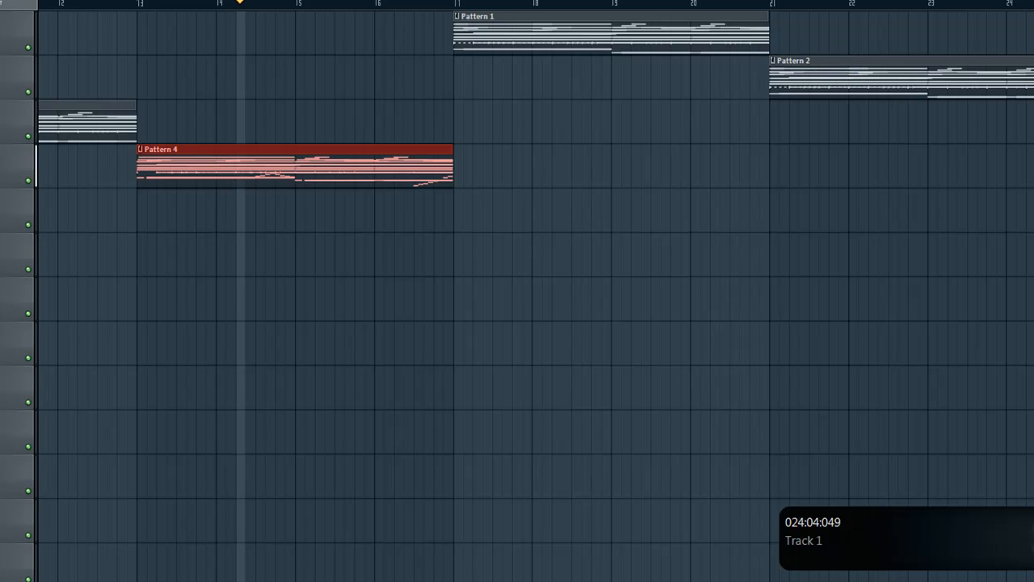
# Step: Set the BooBass channel volume to 79%, check the AlienSFX channel settings, and stop playback in the playlist
pyautogui.press('Escape')
pyautogui.press('Escape')
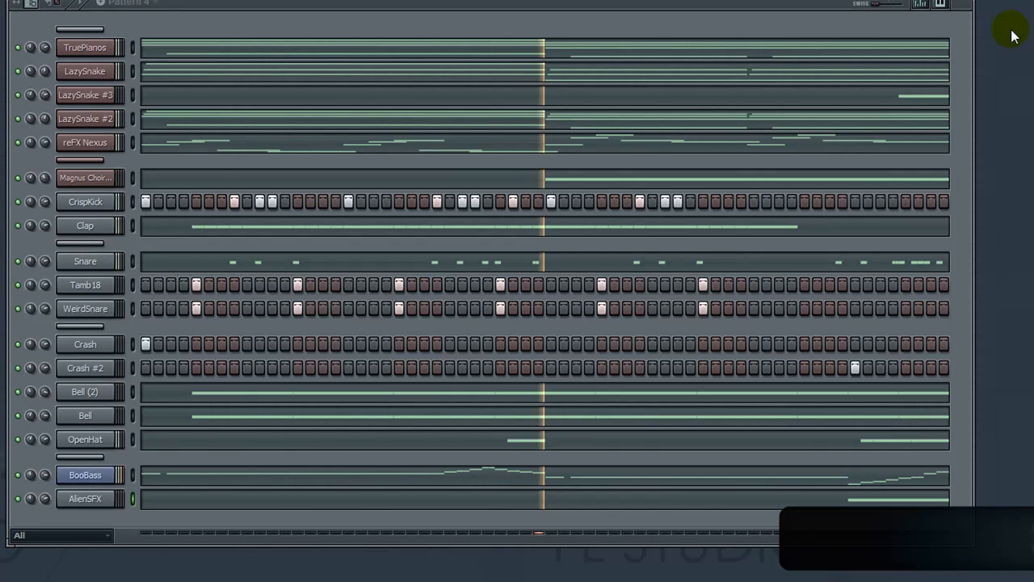
pyautogui.moveTo(43, 476); pyautogui.dragTo(44, 483)
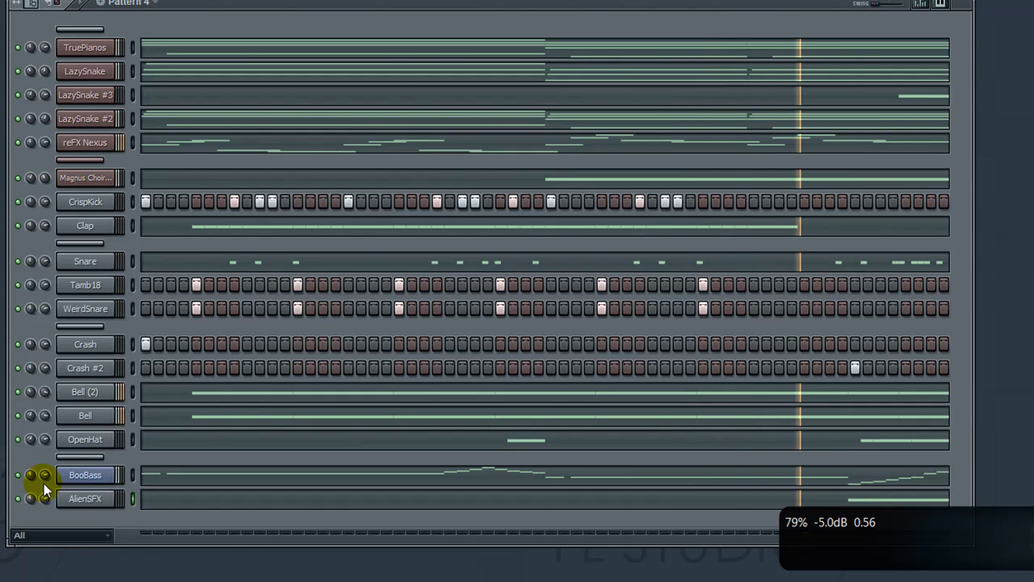
pyautogui.click(72, 503)
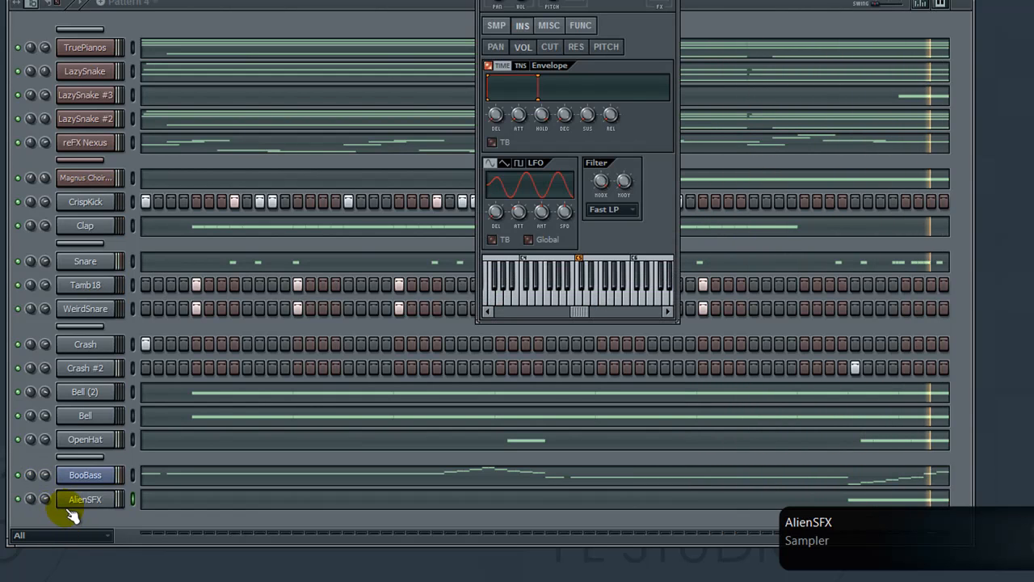
pyautogui.click(670, 1)
pyautogui.press('F5')
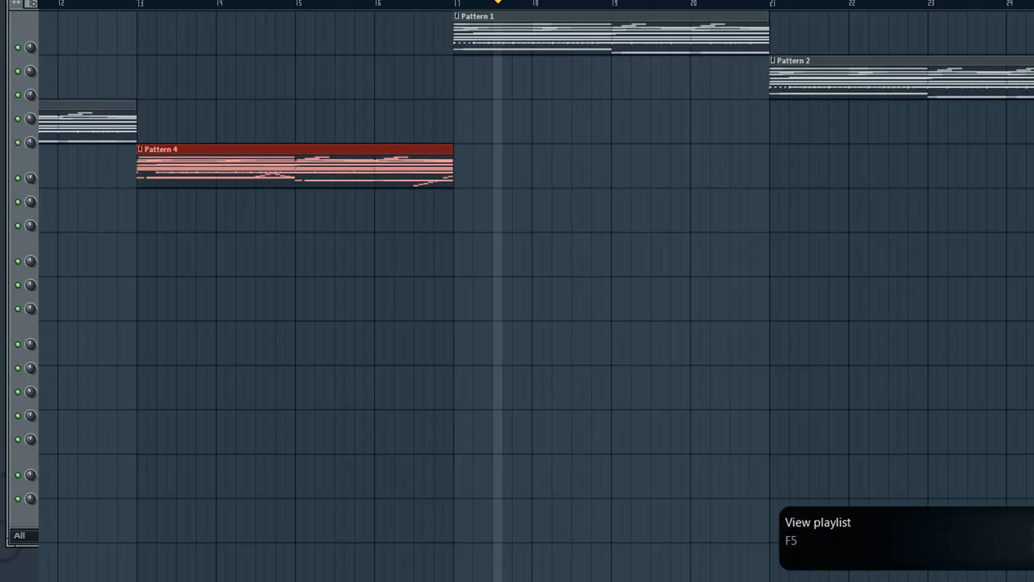
pyautogui.press('space')
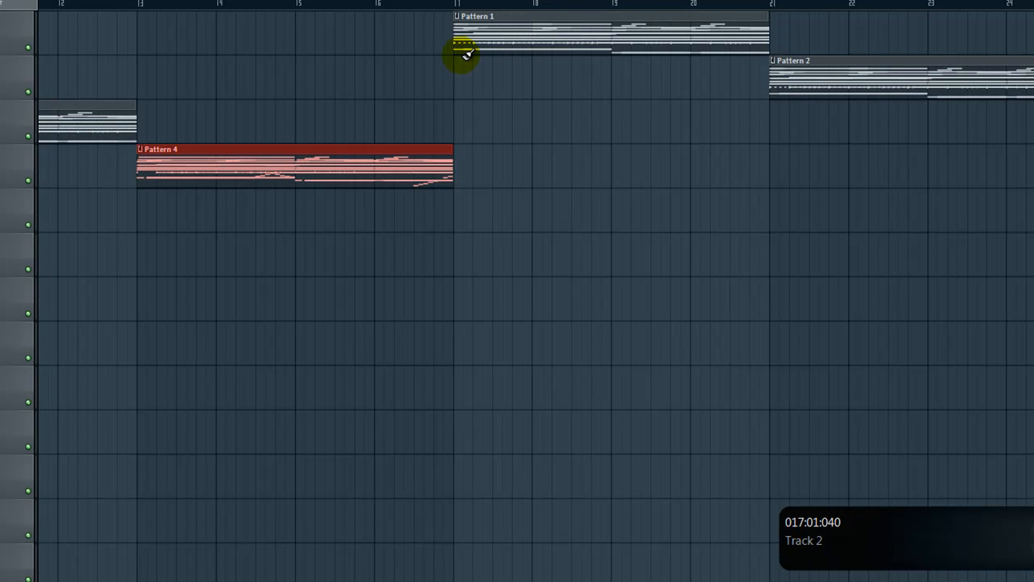
pyautogui.moveTo(194, 1); pyautogui.dragTo(459, 40)
pyautogui.moveTo(618, 51); pyautogui.dragTo(109, 114)
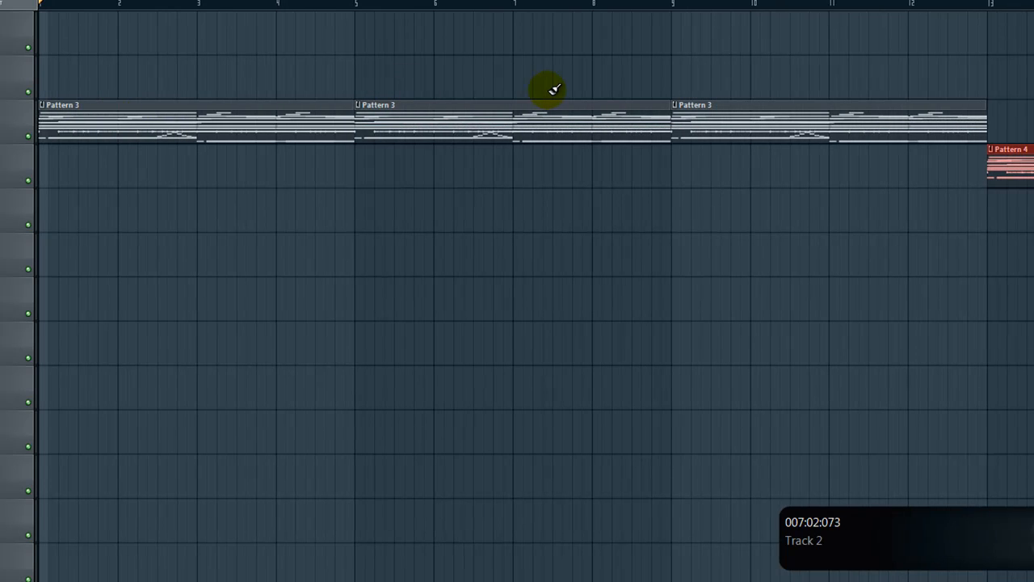